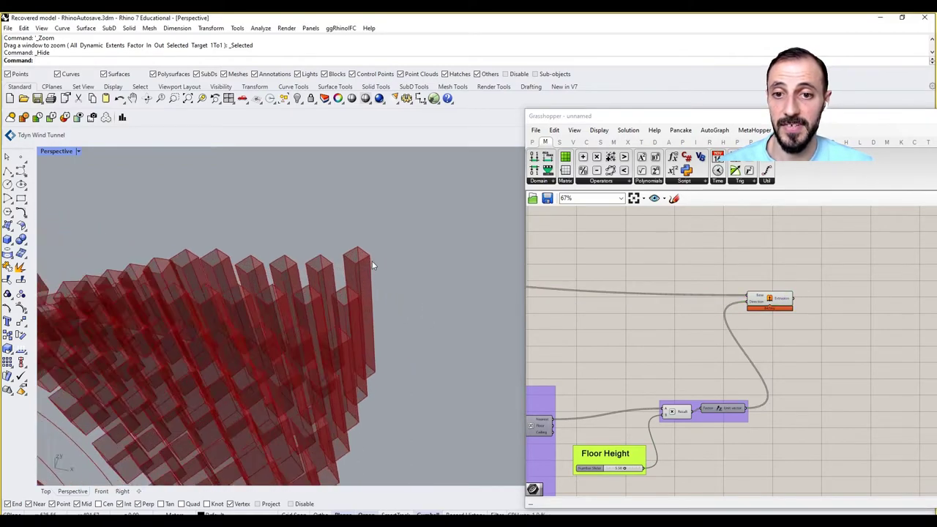
- Add a Cap Holes component fed by the extrusion output and turn off the Extrude component's preview
{"action": "mouse_move", "coordinate": [372, 265]}
{"action": "right_mouse_down"}
{"action": "mouse_move", "coordinate": [312, 300]}
{"action": "mouse_move", "coordinate": [366, 264]}
{"action": "right_mouse_up"}
{"action": "double_click", "coordinate": [830, 297]}
{"action": "type", "text": "cap"}
{"action": "key", "text": "Return"}
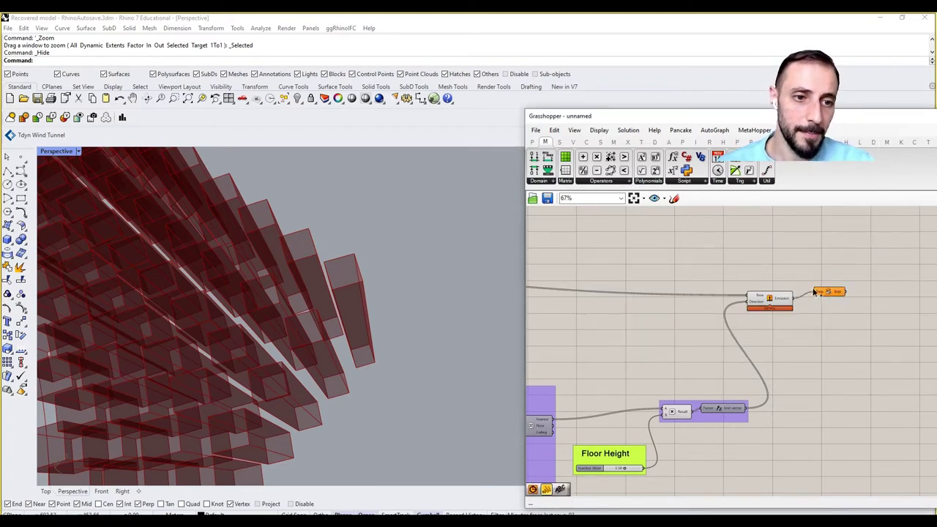
{"action": "middle_click", "coordinate": [766, 269]}
{"action": "left_click", "coordinate": [782, 283]}
{"action": "left_click", "coordinate": [755, 266]}
- Inspect the tops of the capped towers up close in the perspective view
{"action": "right_click_drag", "start_coordinate": [315, 289], "coordinate": [310, 295]}
{"action": "scroll", "coordinate": [310, 295], "scroll_direction": "down", "scroll_amount": 5}
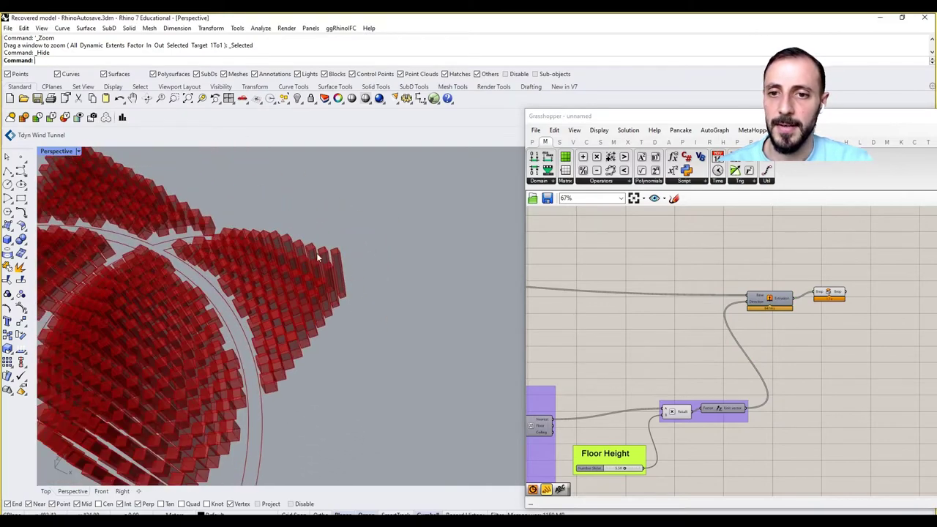
{"action": "scroll", "coordinate": [320, 276], "scroll_direction": "up", "scroll_amount": 8}
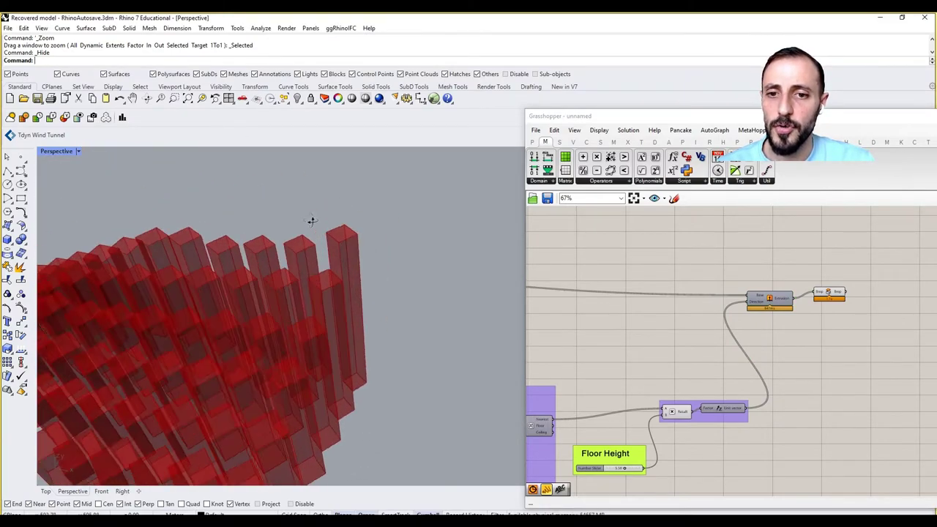
{"action": "right_click_drag", "start_coordinate": [241, 214], "coordinate": [348, 223]}
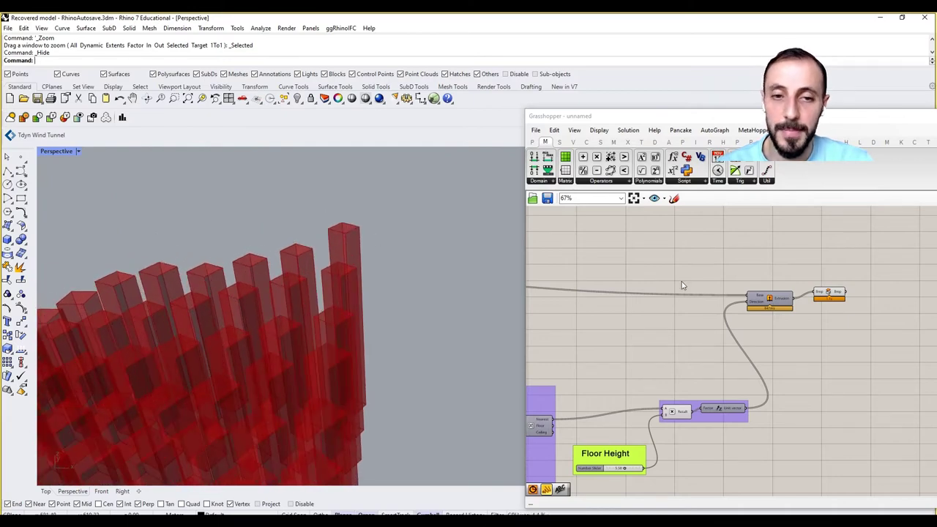
{"action": "right_click_drag", "start_coordinate": [855, 304], "coordinate": [747, 312]}
{"action": "left_click", "coordinate": [721, 302]}
{"action": "left_click", "coordinate": [758, 293]}
{"action": "scroll", "coordinate": [359, 241], "scroll_direction": "up", "scroll_amount": 6}
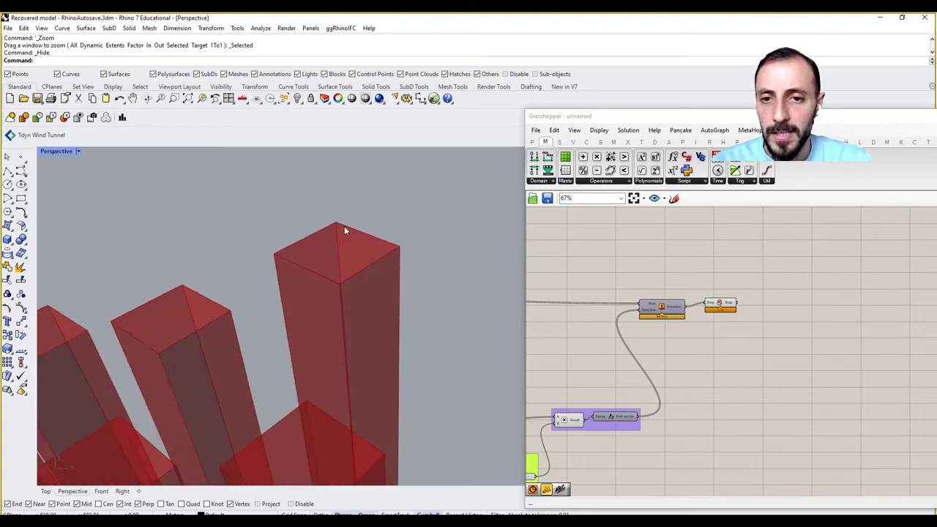
{"action": "right_click_drag", "start_coordinate": [316, 260], "coordinate": [250, 339]}
- Add a Deconstruct Brep component and feed it the capped breps
{"action": "double_click", "coordinate": [796, 298]}
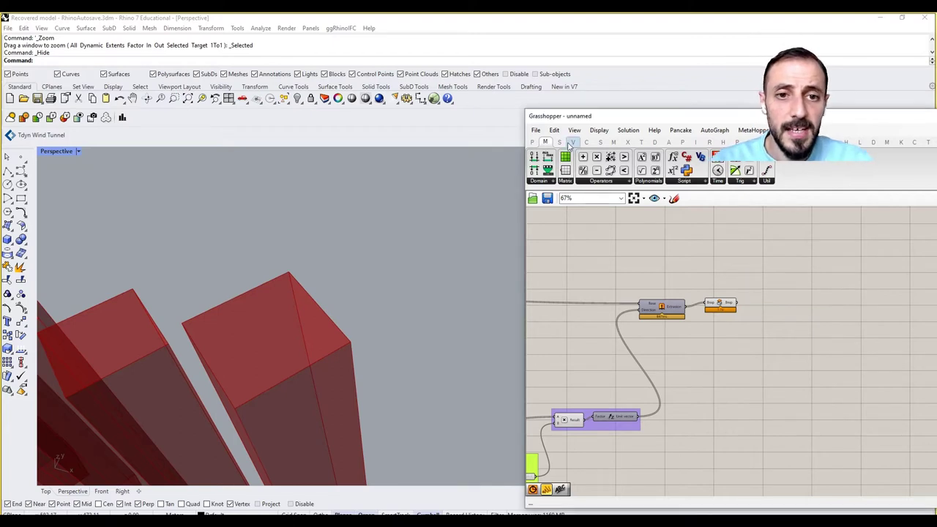
{"action": "left_click", "coordinate": [560, 142]}
{"action": "left_click", "coordinate": [579, 181]}
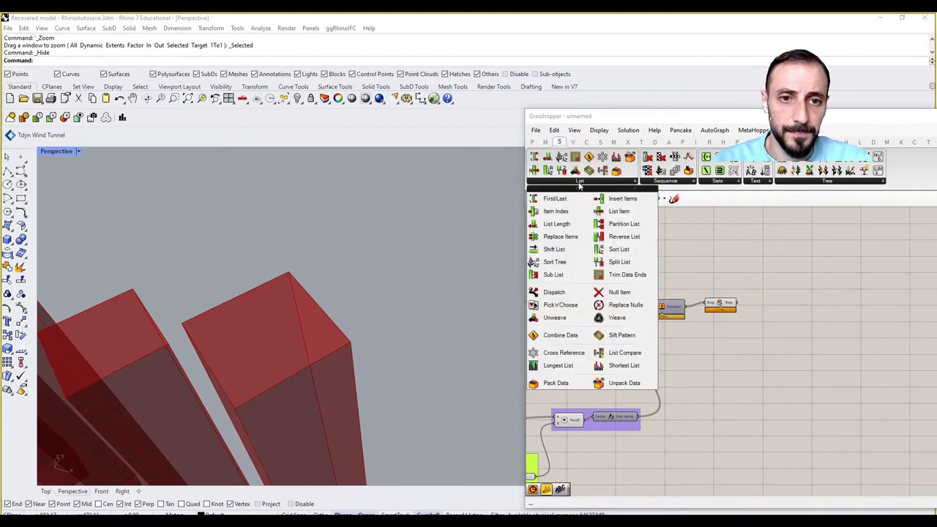
{"action": "left_click", "coordinate": [599, 142]}
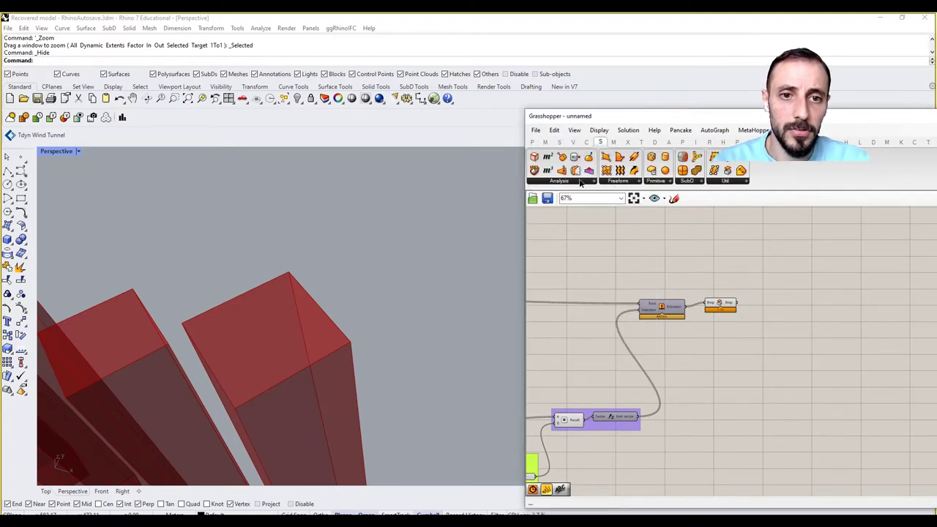
{"action": "left_click", "coordinate": [578, 181]}
{"action": "left_click_drag", "start_coordinate": [619, 242], "coordinate": [778, 298]}
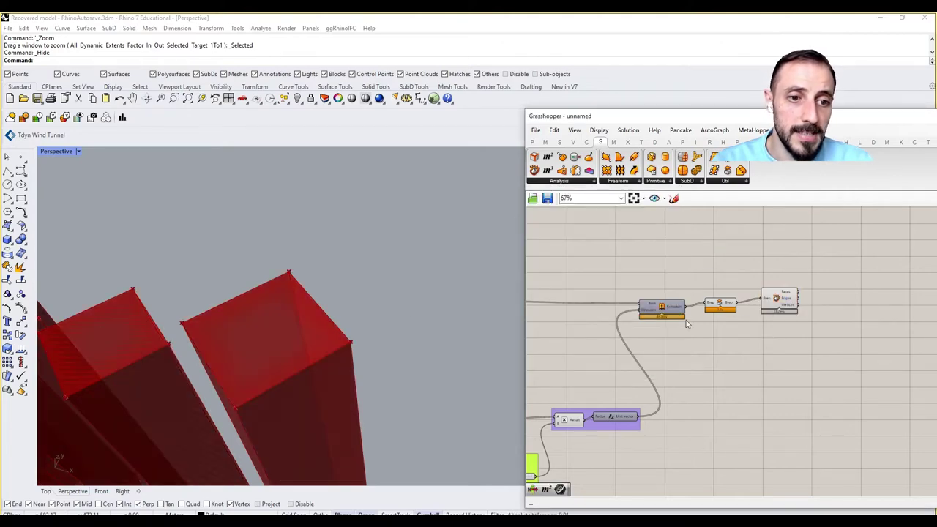
- Turn off the preview of the Cap Holes component
{"action": "left_click", "coordinate": [370, 315]}
{"action": "scroll", "coordinate": [369, 314], "scroll_direction": "down", "scroll_amount": 8}
{"action": "right_click_drag", "start_coordinate": [370, 315], "coordinate": [427, 334]}
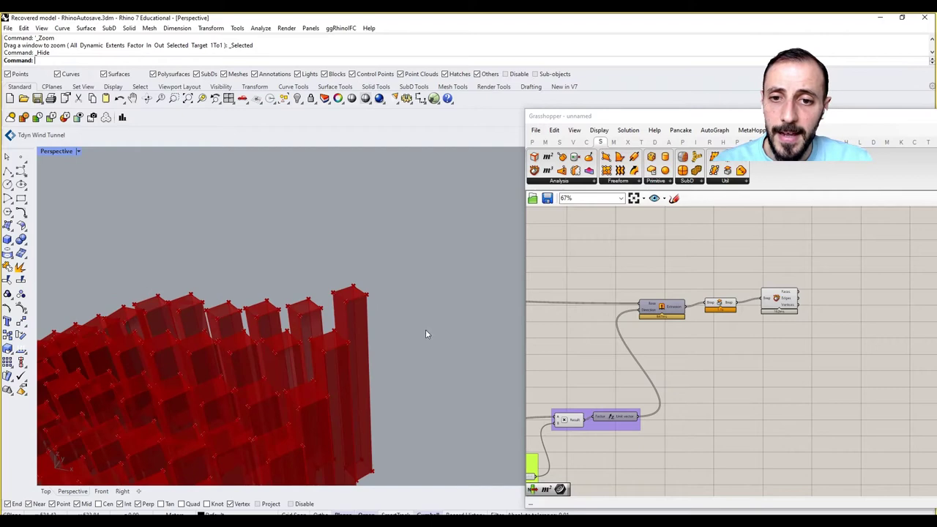
{"action": "left_click", "coordinate": [721, 302]}
{"action": "middle_click", "coordinate": [707, 260]}
{"action": "left_click", "coordinate": [722, 276]}
{"action": "left_click", "coordinate": [685, 268]}
- Add an Area component fed by the Faces output of Deconstruct Brep
{"action": "right_click_drag", "start_coordinate": [408, 300], "coordinate": [338, 401]}
{"action": "double_click", "coordinate": [865, 306]}
{"action": "type", "text": "area"}
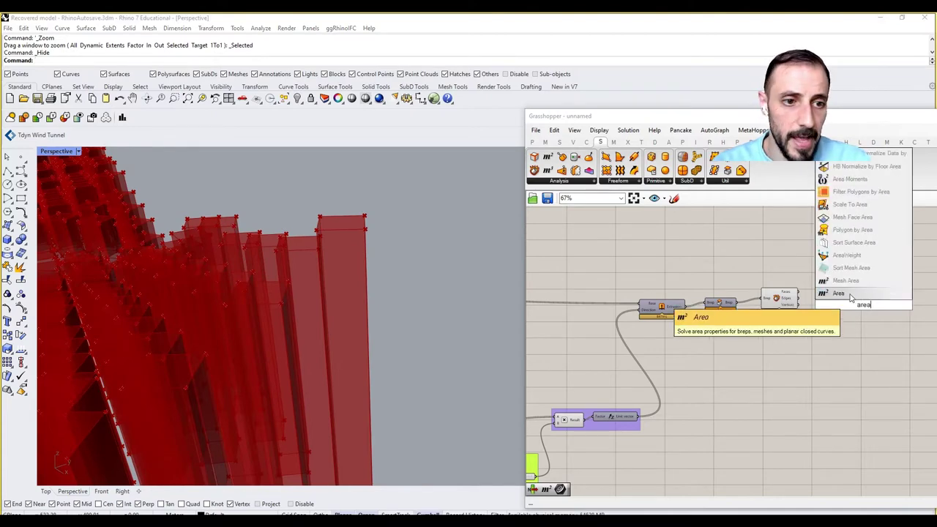
{"action": "key", "text": "Return"}
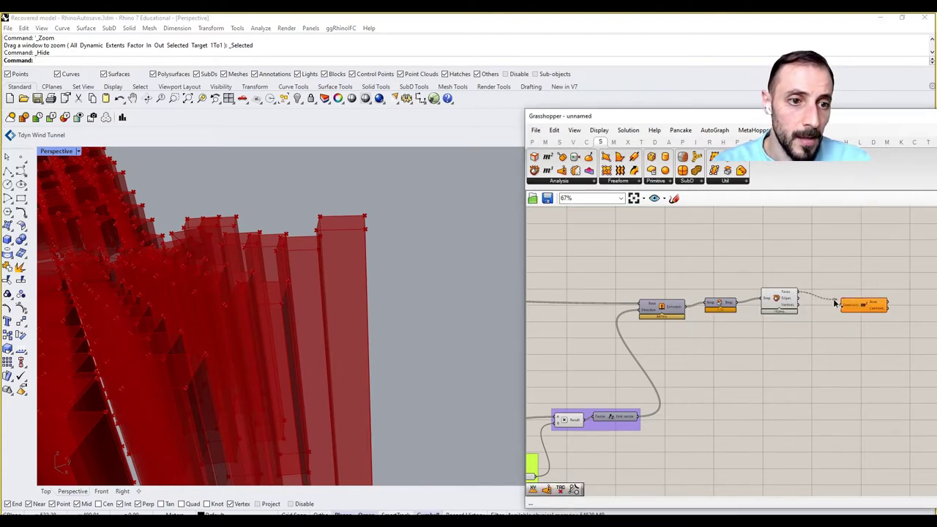
{"action": "left_click_drag", "start_coordinate": [834, 305], "coordinate": [851, 292]}
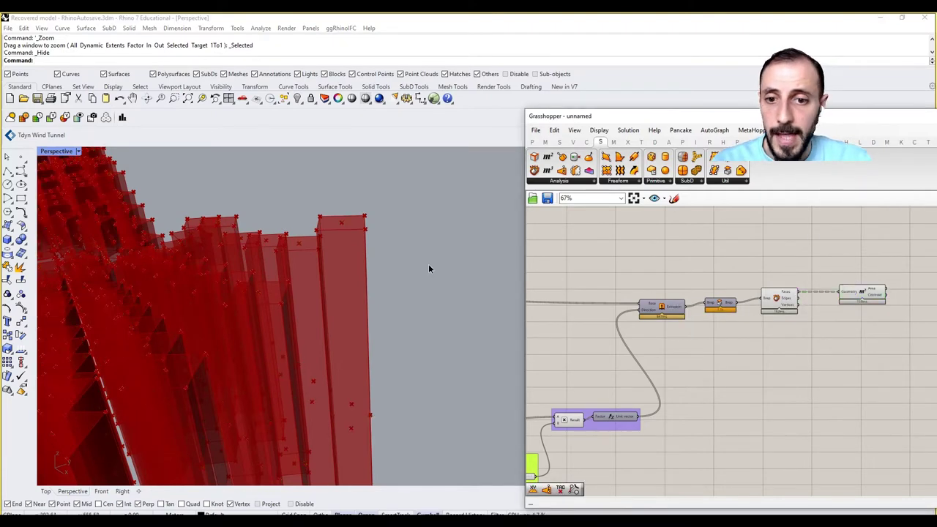
- Examine the centroid points on the tower faces, particularly those on the top faces
{"action": "right_click_drag", "start_coordinate": [425, 268], "coordinate": [368, 279]}
{"action": "scroll", "coordinate": [375, 344], "scroll_direction": "up", "scroll_amount": 3}
{"action": "scroll", "coordinate": [367, 357], "scroll_direction": "down", "scroll_amount": 3}
{"action": "scroll", "coordinate": [373, 298], "scroll_direction": "up", "scroll_amount": 3}
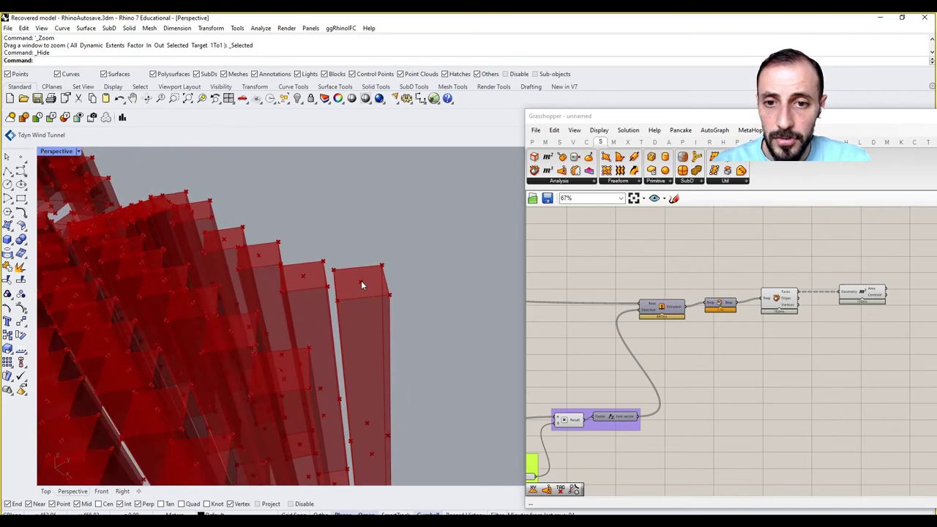
{"action": "mouse_move", "coordinate": [391, 391]}
{"action": "right_mouse_down"}
{"action": "mouse_move", "coordinate": [363, 428]}
{"action": "mouse_move", "coordinate": [379, 397]}
{"action": "right_mouse_up"}
{"action": "scroll", "coordinate": [382, 359], "scroll_direction": "down", "scroll_amount": 6}
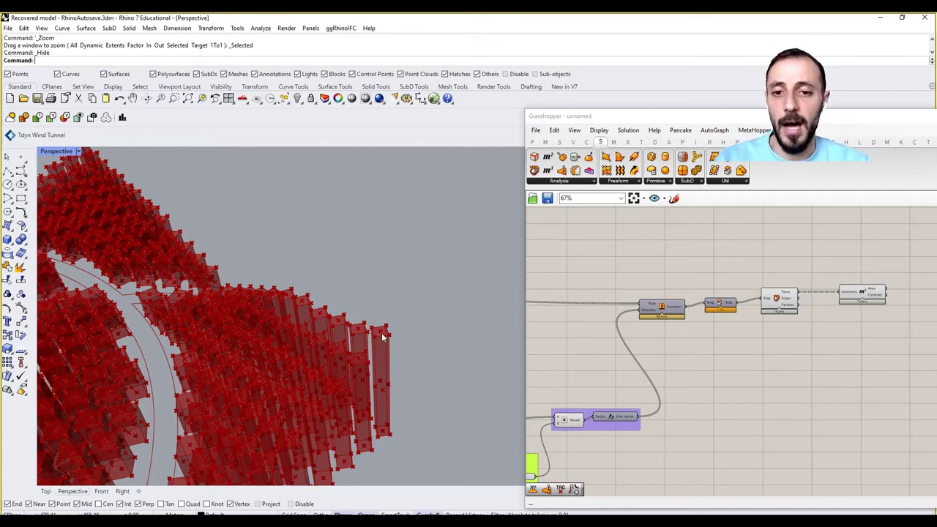
{"action": "scroll", "coordinate": [381, 337], "scroll_direction": "up", "scroll_amount": 5}
- Add a point Deconstruct component fed by the Area component's Centroid output and place it beside Area
{"action": "right_click_drag", "start_coordinate": [852, 328], "coordinate": [813, 342]}
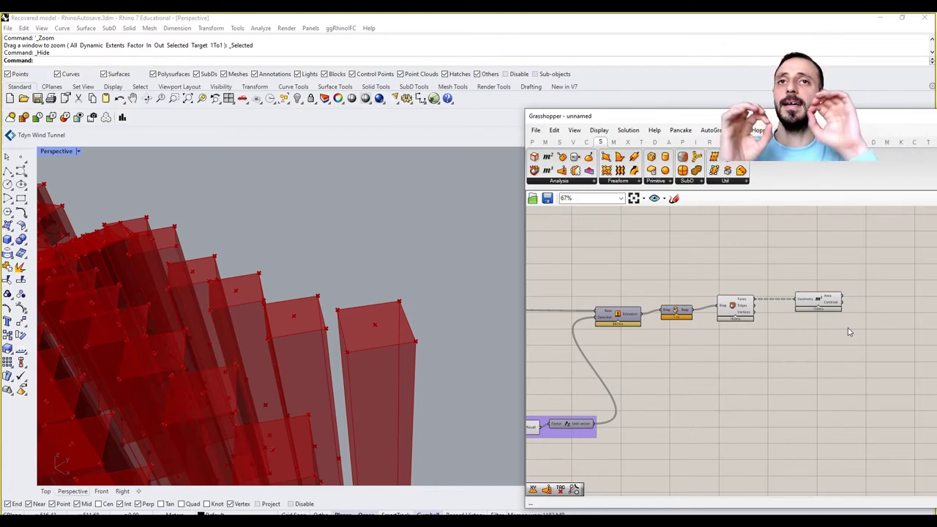
{"action": "double_click", "coordinate": [850, 332]}
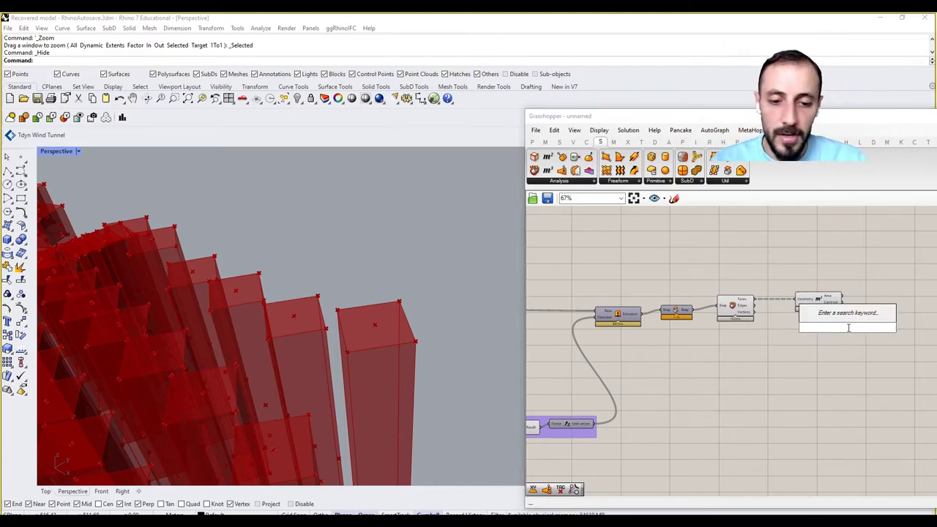
{"action": "type", "text": "decon"}
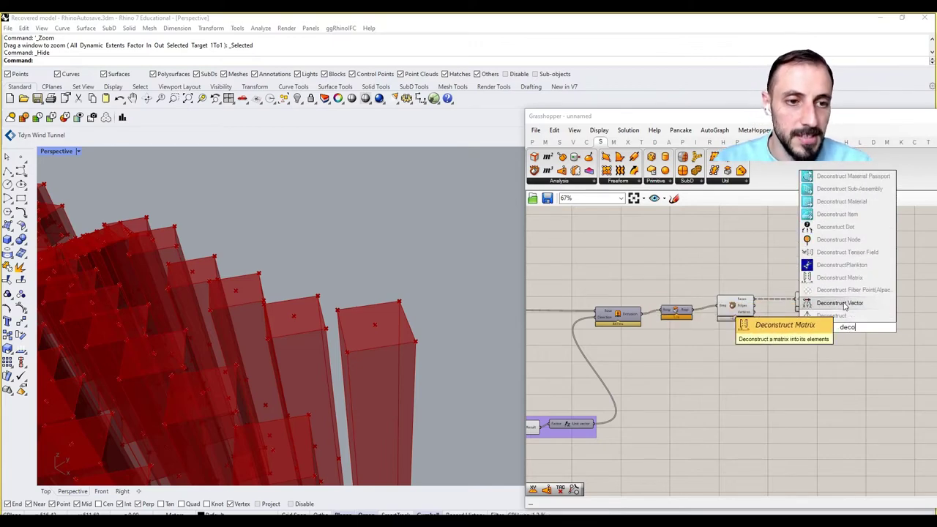
{"action": "left_click", "coordinate": [851, 314]}
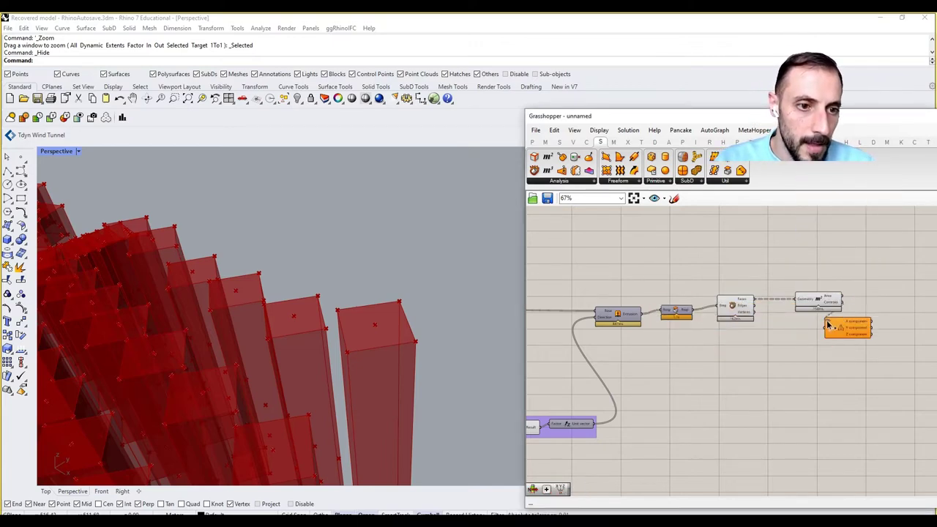
{"action": "left_click_drag", "start_coordinate": [830, 327], "coordinate": [828, 328]}
{"action": "left_click_drag", "start_coordinate": [844, 332], "coordinate": [887, 313]}
- Add a Sort List component with the centroids' Z component as Keys and the brep faces as Values A
{"action": "right_click_drag", "start_coordinate": [857, 351], "coordinate": [727, 361]}
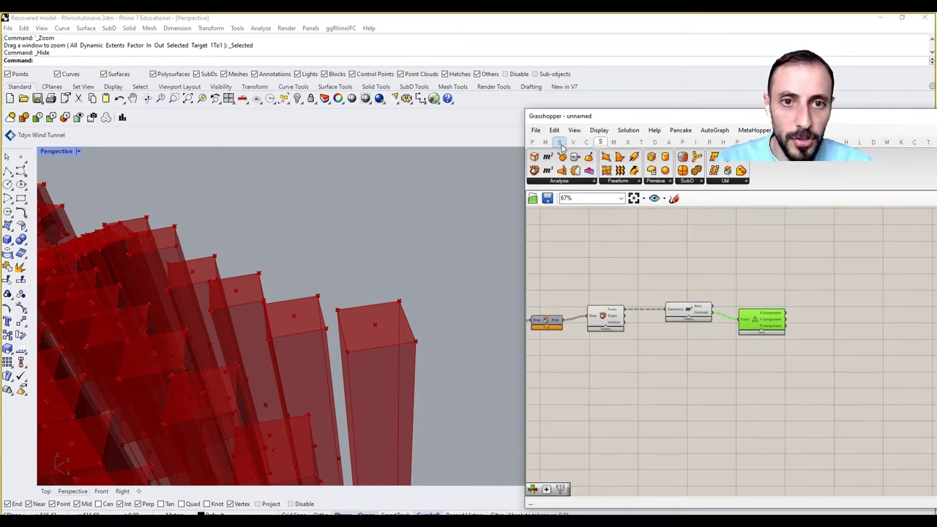
{"action": "left_click", "coordinate": [560, 142]}
{"action": "left_click", "coordinate": [570, 185]}
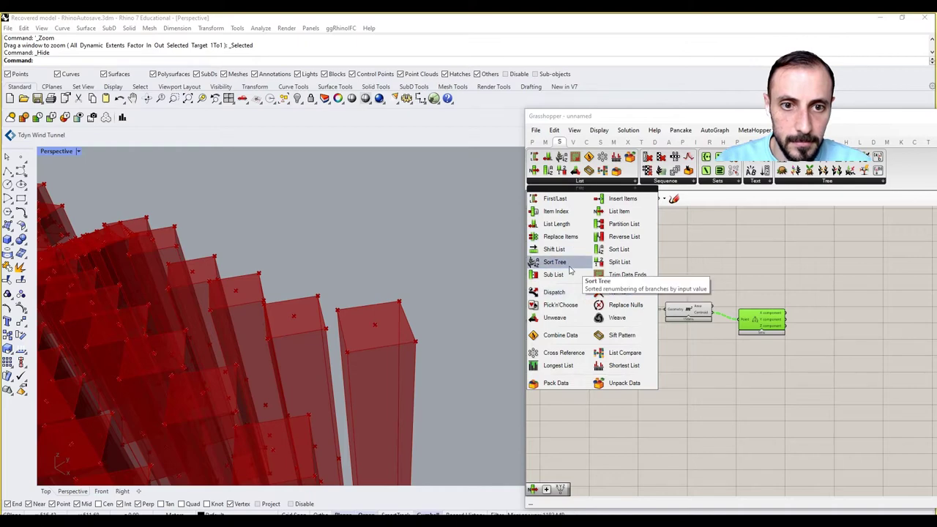
{"action": "left_click", "coordinate": [619, 249]}
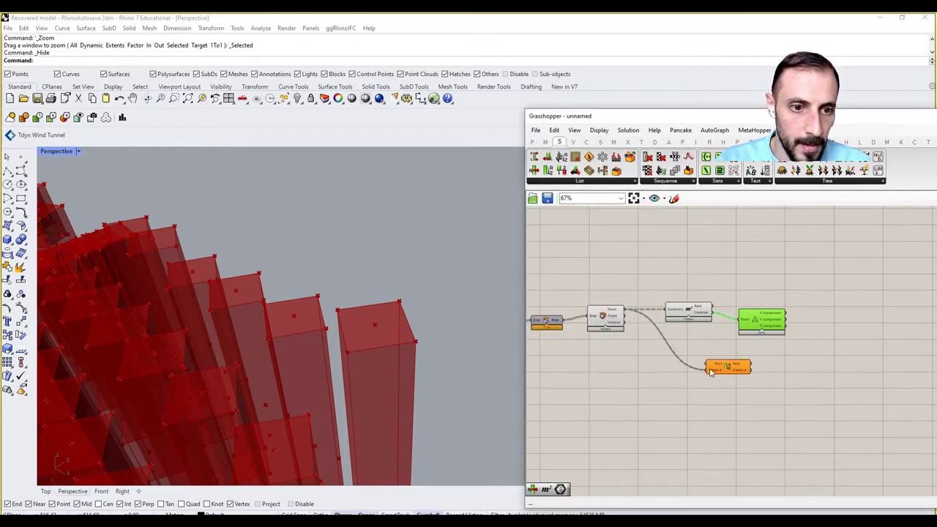
{"action": "left_click_drag", "start_coordinate": [708, 366], "coordinate": [793, 369]}
- Route the faces through a Surface parameter into Sort List's Values A and tidy the component layout
{"action": "double_click", "coordinate": [665, 348]}
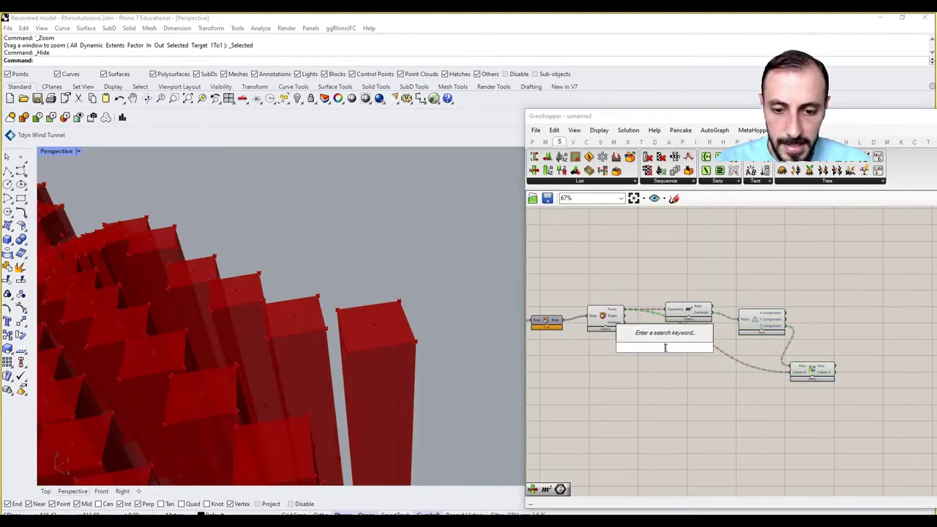
{"action": "type", "text": "surface"}
{"action": "key", "text": "Return"}
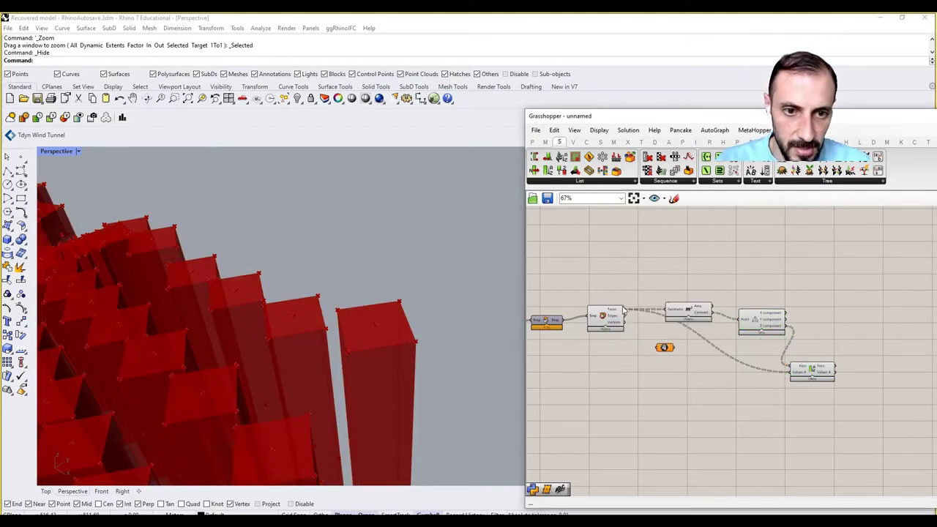
{"action": "left_click_drag", "start_coordinate": [652, 346], "coordinate": [716, 368]}
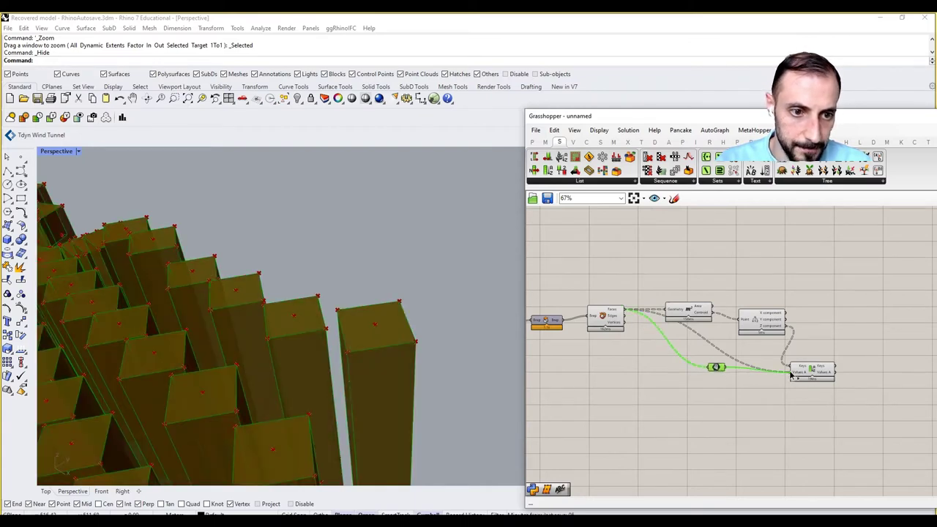
{"action": "left_click_drag", "start_coordinate": [791, 375], "coordinate": [798, 354]}
{"action": "left_click_drag", "start_coordinate": [695, 313], "coordinate": [695, 307]}
{"action": "left_click", "coordinate": [791, 300]}
- Add a List Item component and feed its List input with the sorted Values A
{"action": "double_click", "coordinate": [842, 325]}
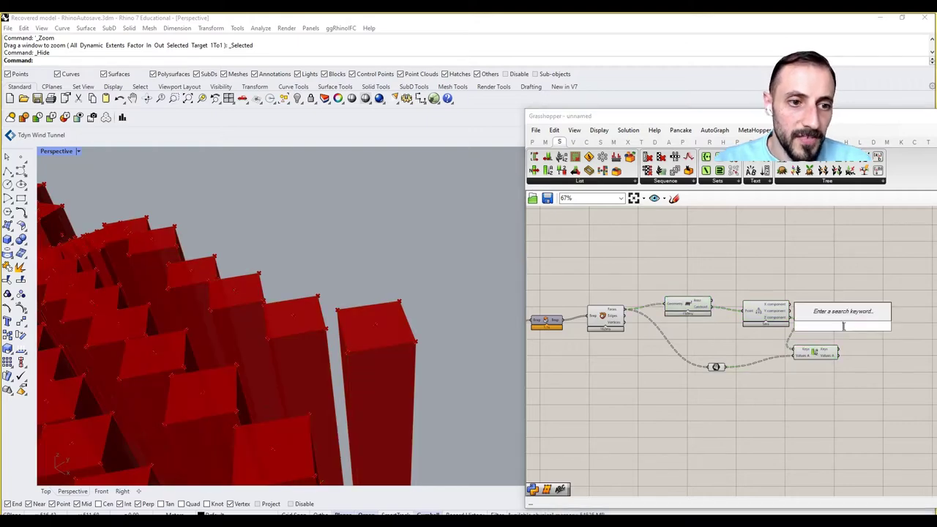
{"action": "type", "text": "list"}
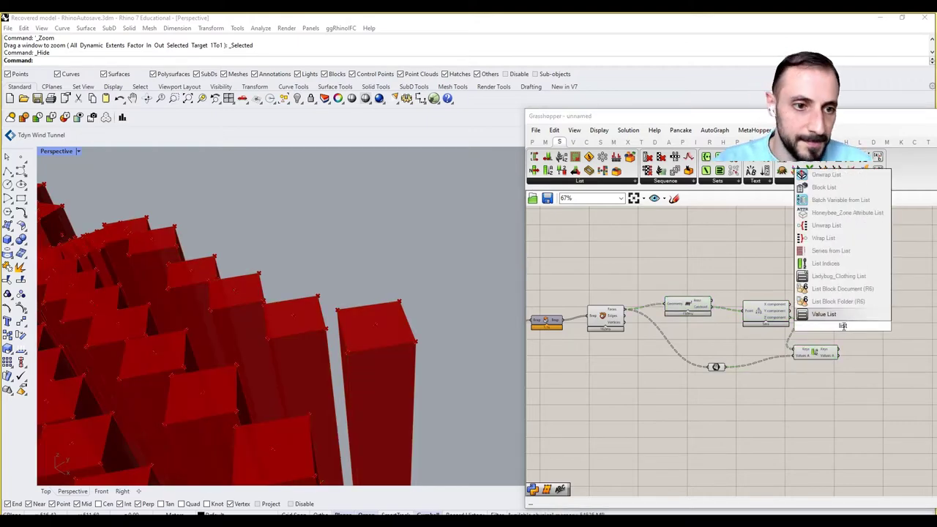
{"action": "type", "text": " item"}
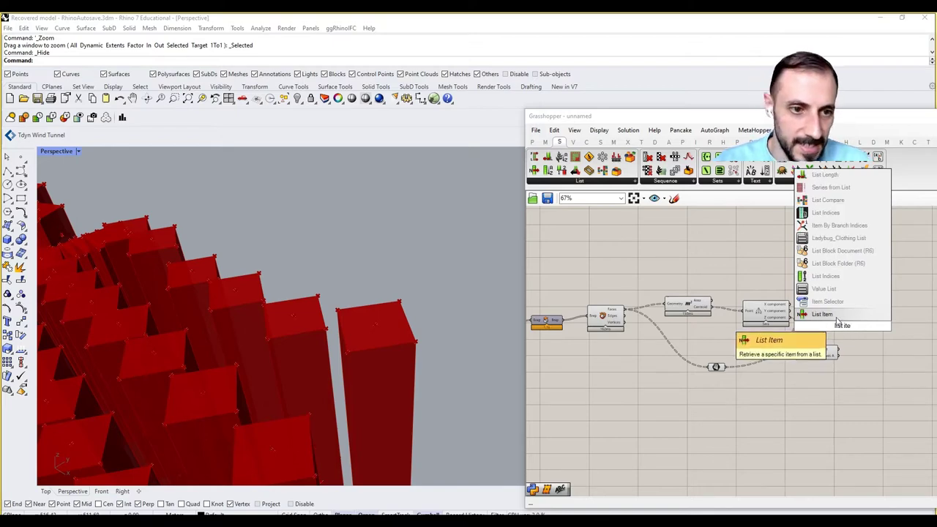
{"action": "left_click", "coordinate": [839, 316]}
{"action": "left_click_drag", "start_coordinate": [841, 326], "coordinate": [877, 344]}
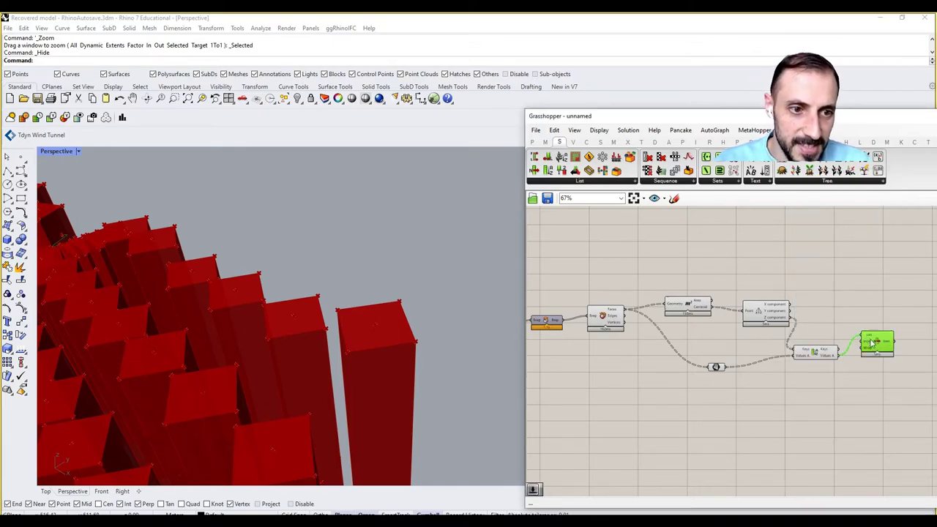
- Add a panel containing -1 and connect it to List Item's Index input
{"action": "right_click_drag", "start_coordinate": [236, 399], "coordinate": [405, 441]}
{"action": "scroll", "coordinate": [861, 359], "scroll_direction": "up", "scroll_amount": 2}
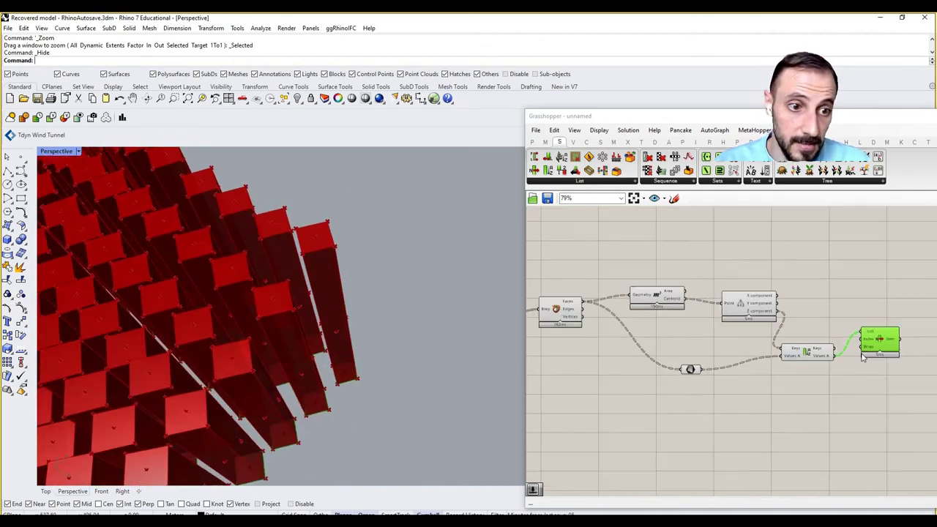
{"action": "double_click", "coordinate": [850, 399]}
{"action": "type", "text": "panel"}
{"action": "key", "text": "Return"}
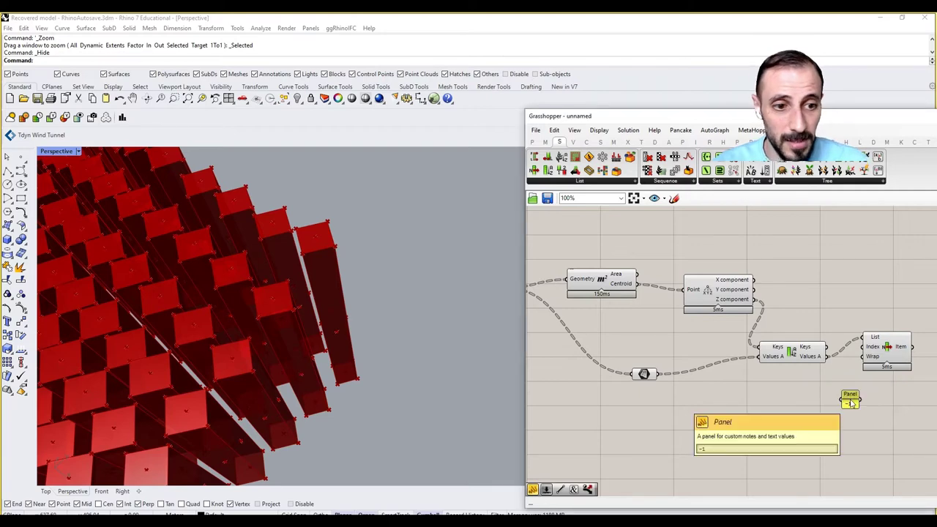
{"action": "left_click_drag", "start_coordinate": [864, 354], "coordinate": [864, 347]}
{"action": "left_click", "coordinate": [881, 354]}
- Turn off the previews of the components between Deconstruct Brep and Sort List, leaving List Item visible
{"action": "scroll", "coordinate": [813, 261], "scroll_direction": "down", "scroll_amount": 3}
{"action": "left_click_drag", "start_coordinate": [820, 249], "coordinate": [638, 341]}
{"action": "middle_click", "coordinate": [641, 342]}
{"action": "left_click", "coordinate": [662, 355]}
{"action": "left_click", "coordinate": [655, 346]}
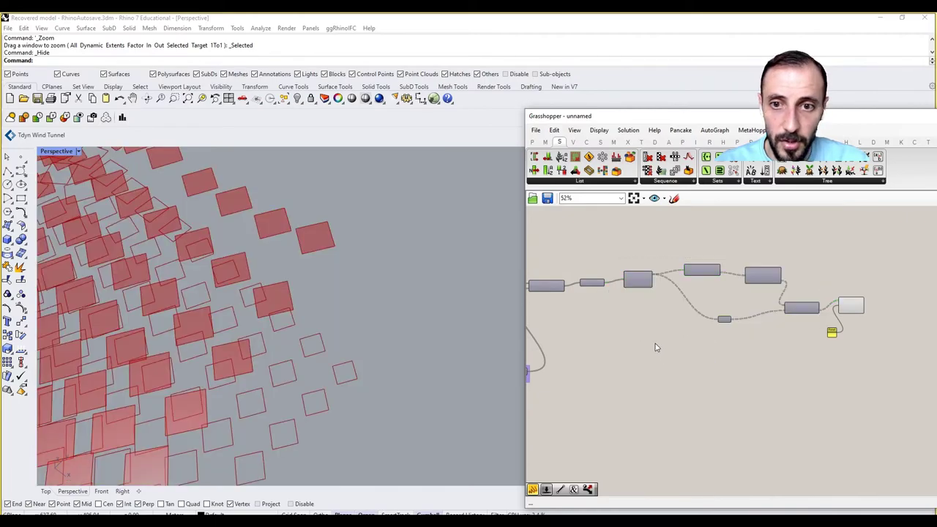
- Add a second Area component fed by List Item's Item output
{"action": "scroll", "coordinate": [351, 284], "scroll_direction": "down", "scroll_amount": 10}
{"action": "scroll", "coordinate": [350, 271], "scroll_direction": "up", "scroll_amount": 10}
{"action": "right_click_drag", "start_coordinate": [867, 304], "coordinate": [814, 311]}
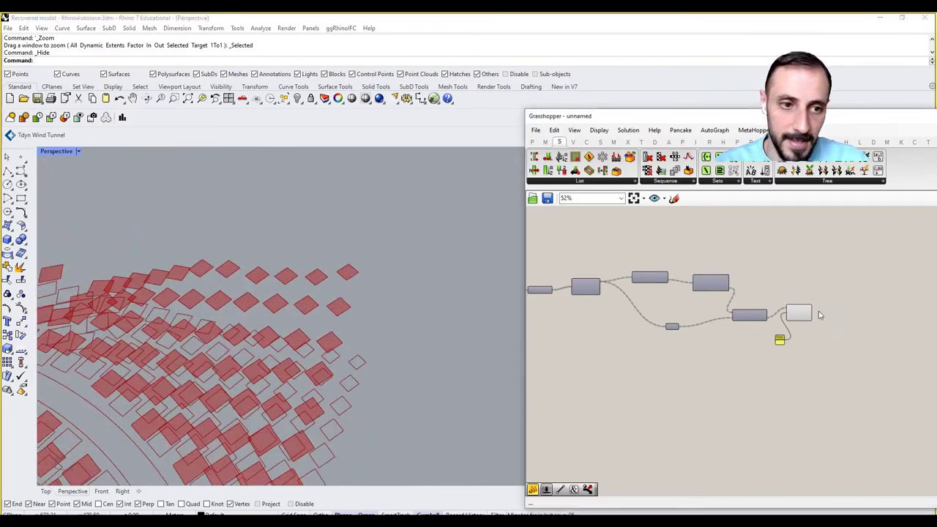
{"action": "scroll", "coordinate": [812, 310], "scroll_direction": "up", "scroll_amount": 4}
{"action": "left_click_drag", "start_coordinate": [777, 327], "coordinate": [806, 327]}
{"action": "double_click", "coordinate": [806, 379]}
{"action": "type", "text": "area"}
{"action": "key", "text": "Return"}
{"action": "left_click_drag", "start_coordinate": [812, 371], "coordinate": [876, 351]}
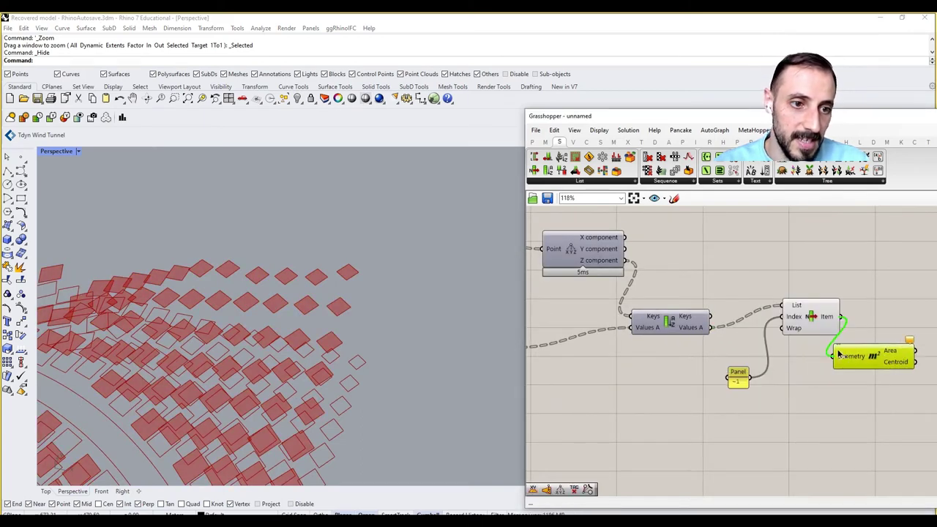
- Add a Move component and feed its Geometry input with the second Area component's Centroid output
{"action": "right_click_drag", "start_coordinate": [839, 355], "coordinate": [758, 368]}
{"action": "double_click", "coordinate": [810, 419]}
{"action": "type", "text": "move"}
{"action": "key", "text": "Return"}
{"action": "left_click_drag", "start_coordinate": [773, 403], "coordinate": [866, 381]}
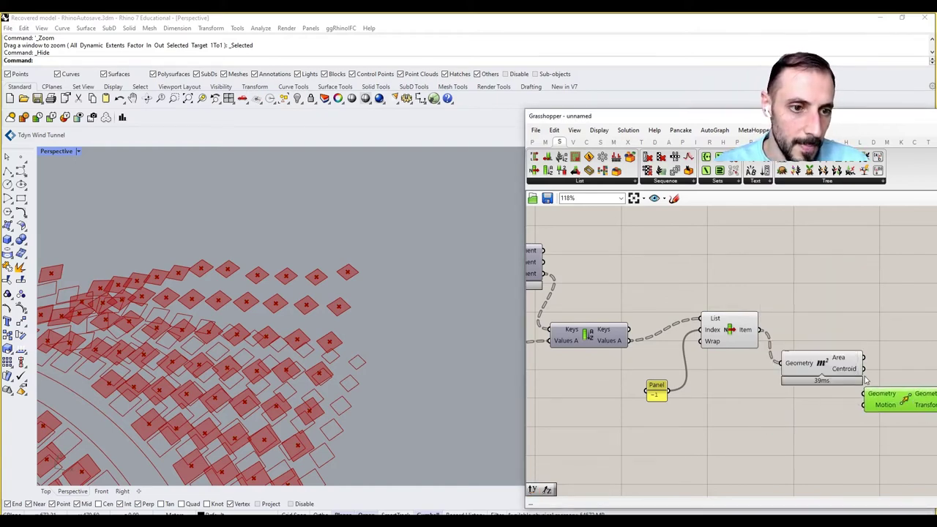
- Add a Unit Z component with a number slider of 3 feeding its Factor input
{"action": "double_click", "coordinate": [810, 438]}
{"action": "type", "text": "unit z"}
{"action": "key", "text": "Return"}
{"action": "double_click", "coordinate": [735, 434]}
{"action": "type", "text": "3"}
{"action": "key", "text": "Return"}
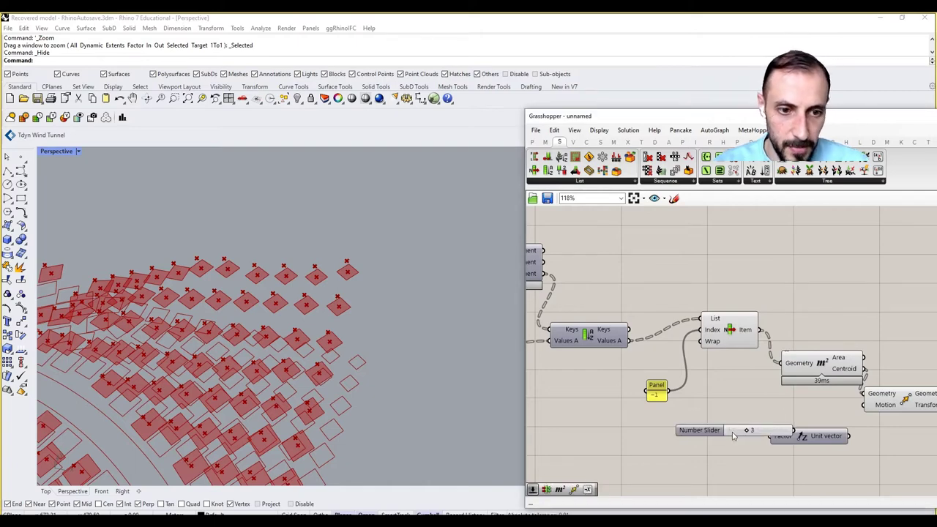
{"action": "left_click_drag", "start_coordinate": [710, 433], "coordinate": [653, 440]}
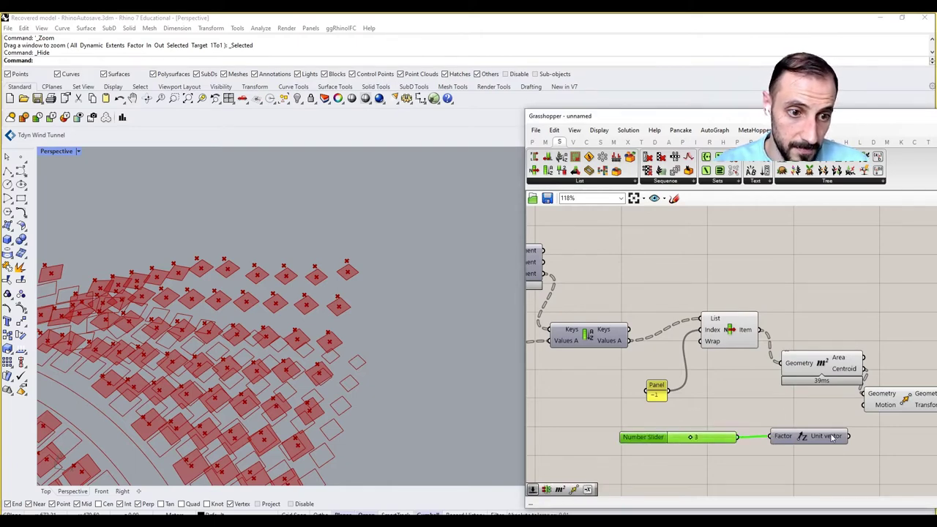
- Connect the Unit Z vector to Move's Motion input and raise the slider value above 3
{"action": "left_click_drag", "start_coordinate": [863, 420], "coordinate": [865, 406]}
{"action": "right_click_drag", "start_coordinate": [873, 417], "coordinate": [824, 407]}
{"action": "left_click_drag", "start_coordinate": [643, 430], "coordinate": [671, 430]}
- Shift the Move component away from Area and turn off the previews of List Item and the second Area, leaving Move visible
{"action": "right_click_drag", "start_coordinate": [808, 394], "coordinate": [713, 393]}
{"action": "left_click_drag", "start_coordinate": [743, 388], "coordinate": [810, 376]}
{"action": "scroll", "coordinate": [809, 373], "scroll_direction": "down", "scroll_amount": 5}
{"action": "left_click_drag", "start_coordinate": [792, 326], "coordinate": [690, 422]}
{"action": "right_click", "coordinate": [708, 367]}
{"action": "left_click", "coordinate": [741, 383]}
- Group the face-sorting components from Deconstruct Brep through Sort List
{"action": "scroll", "coordinate": [812, 322], "scroll_direction": "up", "scroll_amount": 3}
{"action": "right_click_drag", "start_coordinate": [879, 307], "coordinate": [917, 305]}
{"action": "left_click_drag", "start_coordinate": [929, 301], "coordinate": [695, 436]}
{"action": "key", "text": "ctrl+g"}
- Add a Scribble to the face-sorting group and set its text to "Sorting The faces to put tags"
{"action": "double_click", "coordinate": [738, 250]}
{"action": "type", "text": "scr"}
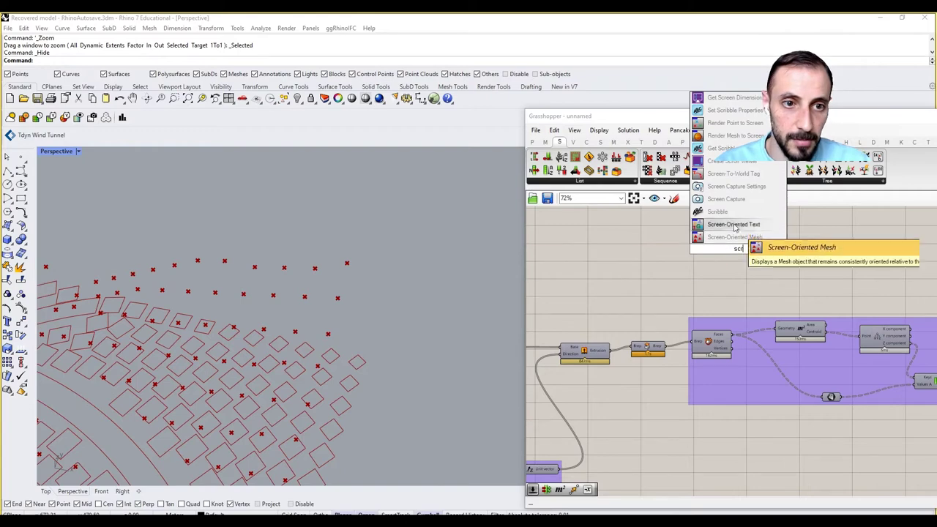
{"action": "left_click", "coordinate": [721, 211]}
{"action": "mouse_move", "coordinate": [735, 253]}
{"action": "left_mouse_down"}
{"action": "mouse_move", "coordinate": [788, 268]}
{"action": "mouse_move", "coordinate": [835, 307]}
{"action": "left_mouse_up"}
{"action": "right_click", "coordinate": [842, 322]}
{"action": "left_click", "coordinate": [872, 400]}
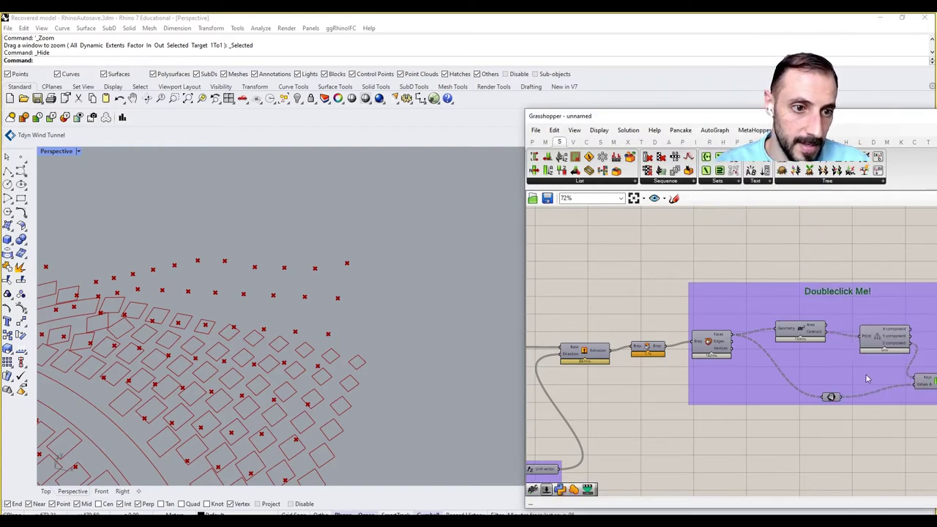
{"action": "double_click", "coordinate": [837, 292]}
{"action": "type", "text": "Sorting The faces to put tags"}
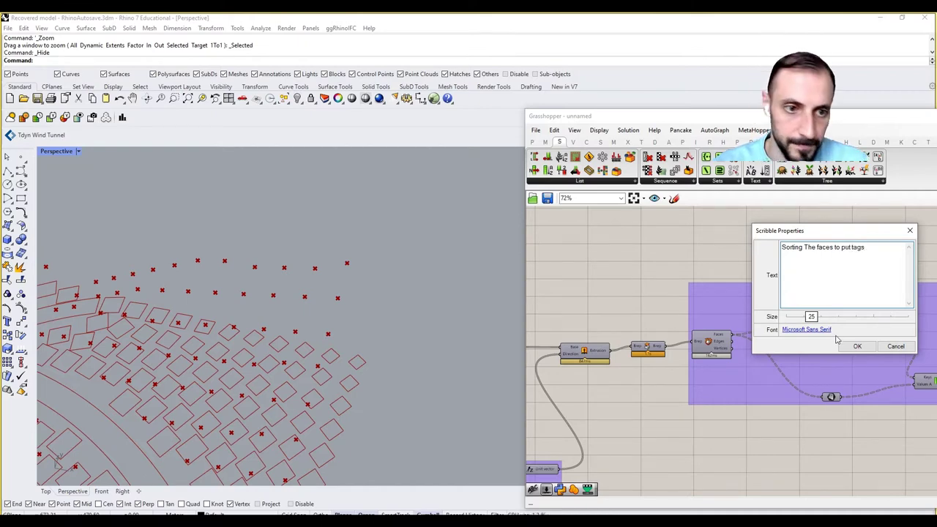
{"action": "left_click", "coordinate": [857, 346]}
- Group the Extrude and Cap Holes components together, and group the components from List Item through Move
{"action": "left_click_drag", "start_coordinate": [670, 313], "coordinate": [594, 370]}
{"action": "key", "text": "ctrl+q"}
{"action": "right_click_drag", "start_coordinate": [684, 341], "coordinate": [530, 329]}
{"action": "scroll", "coordinate": [530, 329], "scroll_direction": "down", "scroll_amount": 2}
{"action": "scroll", "coordinate": [793, 351], "scroll_direction": "up", "scroll_amount": 2}
{"action": "left_click_drag", "start_coordinate": [913, 328], "coordinate": [721, 470]}
{"action": "left_click_drag", "start_coordinate": [932, 324], "coordinate": [706, 445]}
{"action": "left_click_drag", "start_coordinate": [757, 360], "coordinate": [797, 317]}
{"action": "key", "text": "ctrl+g"}
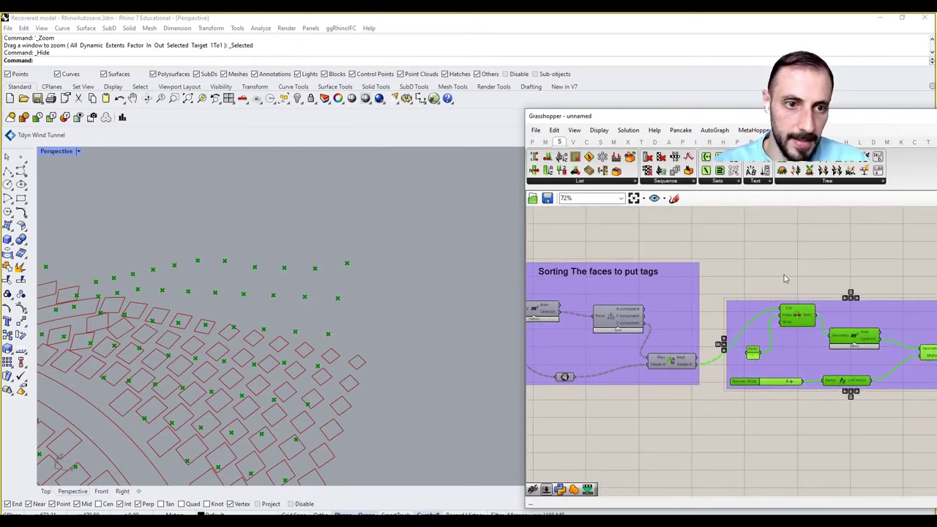
- Copy the scribble above the List Item to Move group, add it to that group, and set its text to "Tag Location"
{"action": "left_click", "coordinate": [631, 275]}
{"action": "key", "text": "ctrl+c"}
{"action": "key", "text": "ctrl+v"}
{"action": "left_click_drag", "start_coordinate": [634, 276], "coordinate": [888, 291]}
{"action": "right_click", "coordinate": [880, 307]}
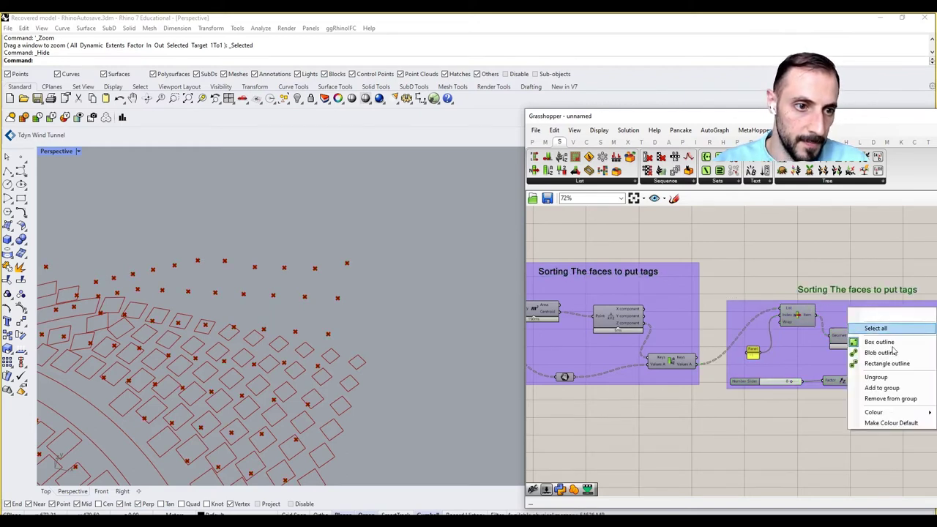
{"action": "left_click", "coordinate": [889, 389]}
{"action": "double_click", "coordinate": [860, 296]}
{"action": "type", "text": "Tag Location"}
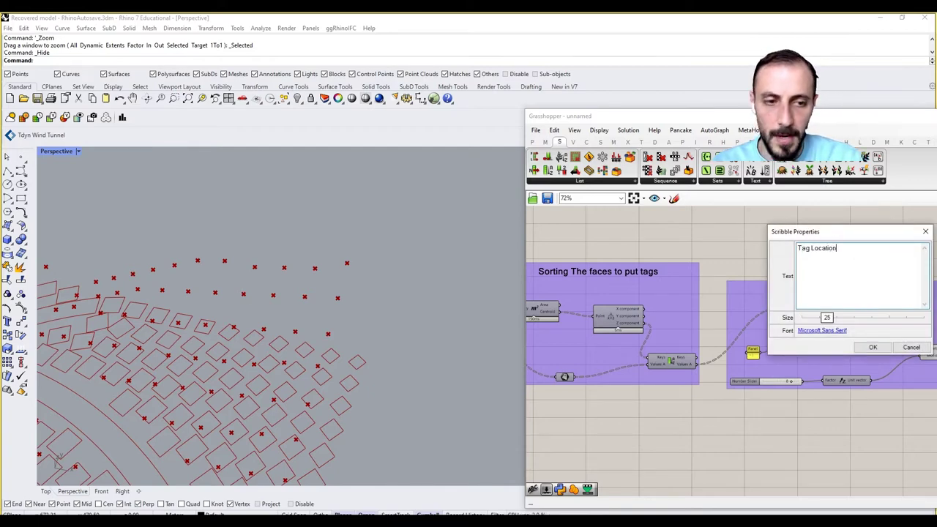
{"action": "left_click", "coordinate": [872, 347]}
- Add a Text Tag 3D component beside the Tag Location group
{"action": "right_click_drag", "start_coordinate": [826, 341], "coordinate": [674, 333]}
{"action": "double_click", "coordinate": [849, 286]}
{"action": "type", "text": "tag"}
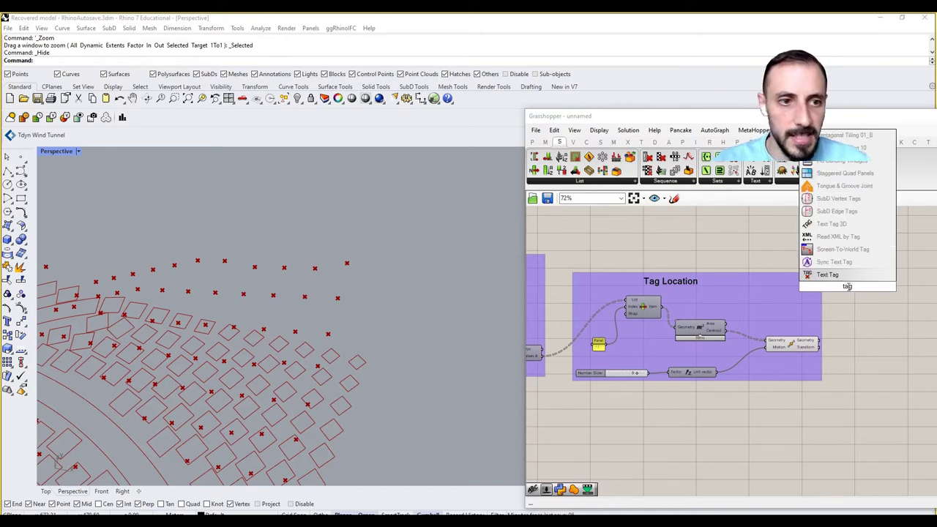
{"action": "left_click", "coordinate": [832, 224]}
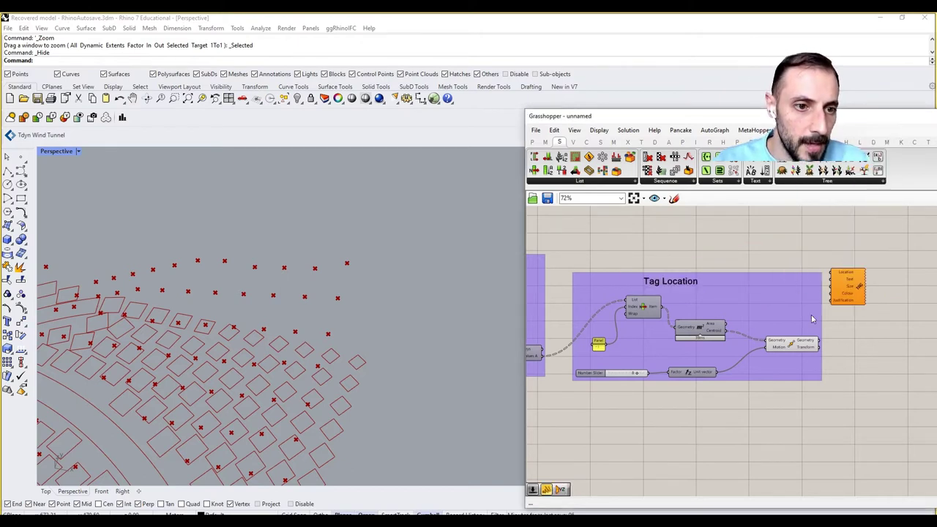
- Add an XZ Plane fed by Move's Geometry output and connect its Plane output to the text tag's Location input
{"action": "double_click", "coordinate": [839, 345]}
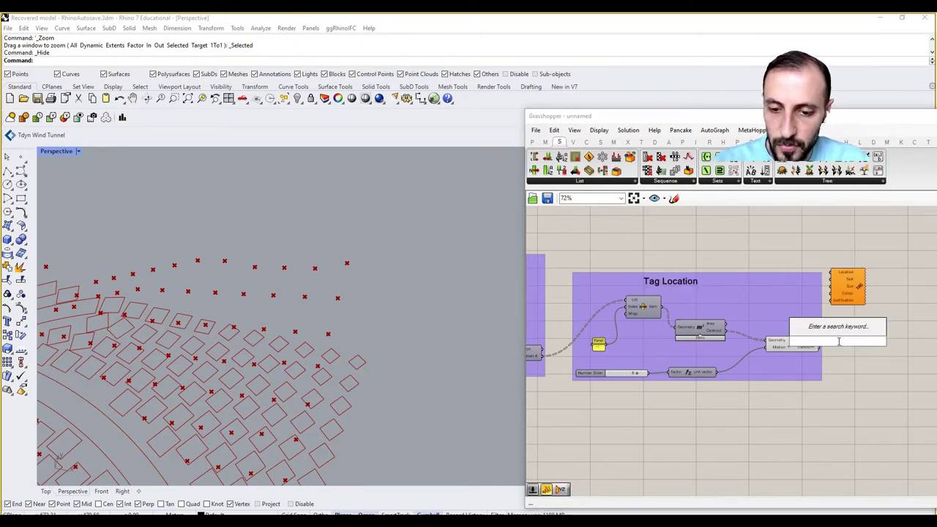
{"action": "type", "text": "xz"}
{"action": "left_click", "coordinate": [833, 329]}
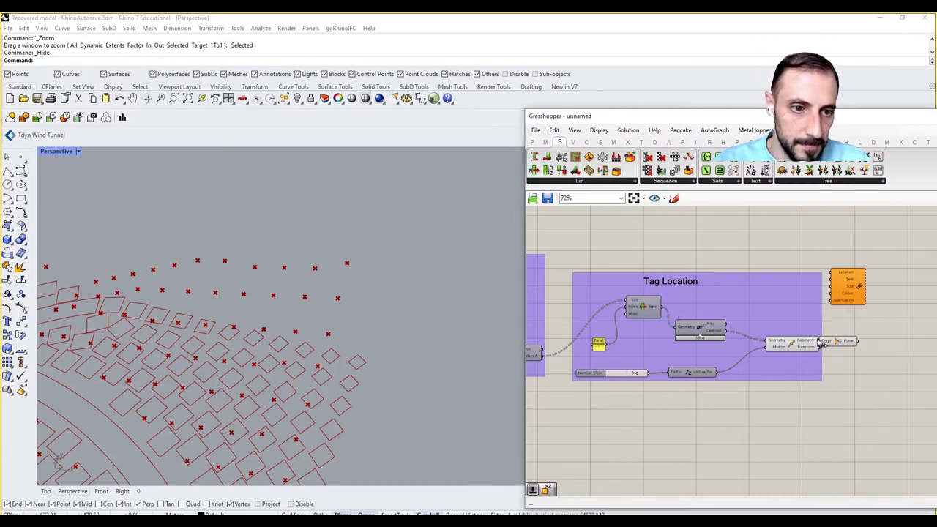
{"action": "left_click_drag", "start_coordinate": [820, 341], "coordinate": [833, 273]}
{"action": "right_click_drag", "start_coordinate": [833, 273], "coordinate": [749, 265]}
{"action": "left_click_drag", "start_coordinate": [774, 282], "coordinate": [857, 333]}
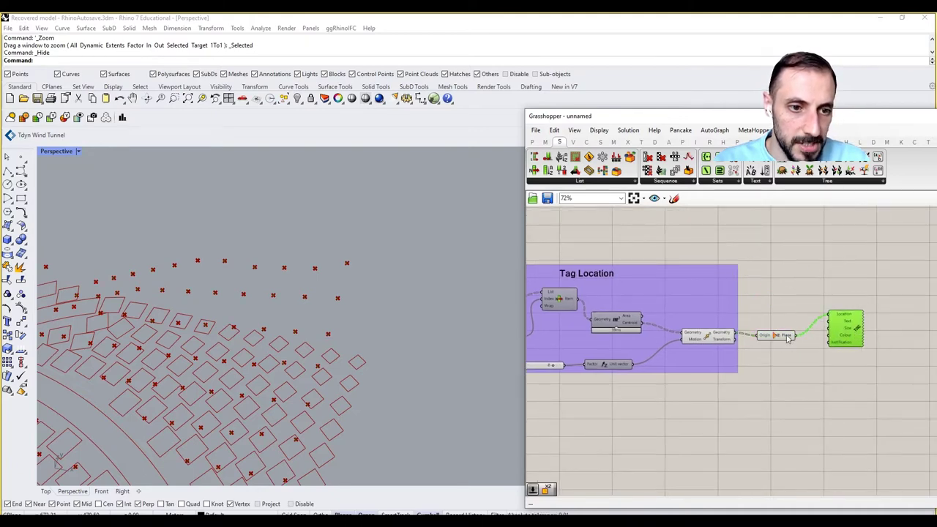
{"action": "left_click", "coordinate": [787, 336]}
{"action": "left_click", "coordinate": [780, 351]}
- Add a Number parameter fed by the Result of the Floor Height multiplication
{"action": "scroll", "coordinate": [786, 377], "scroll_direction": "down", "scroll_amount": 5}
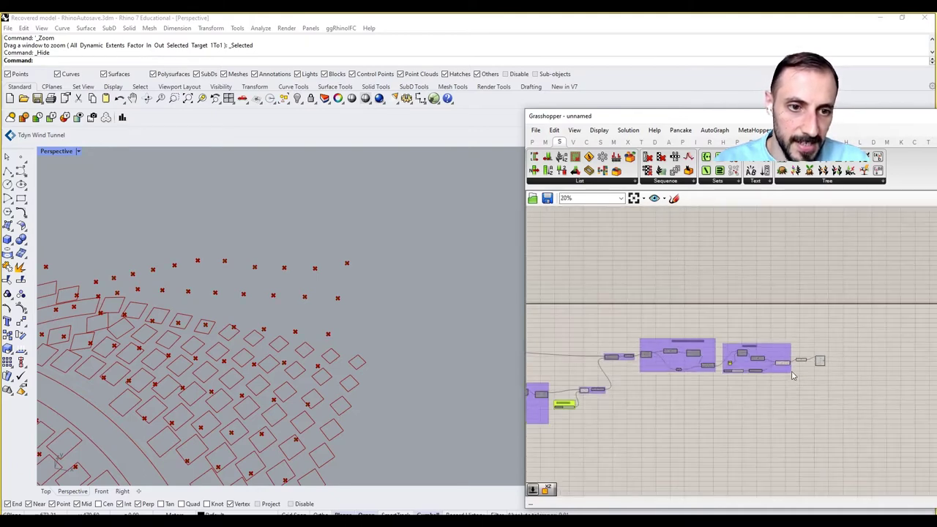
{"action": "scroll", "coordinate": [713, 375], "scroll_direction": "up", "scroll_amount": 8}
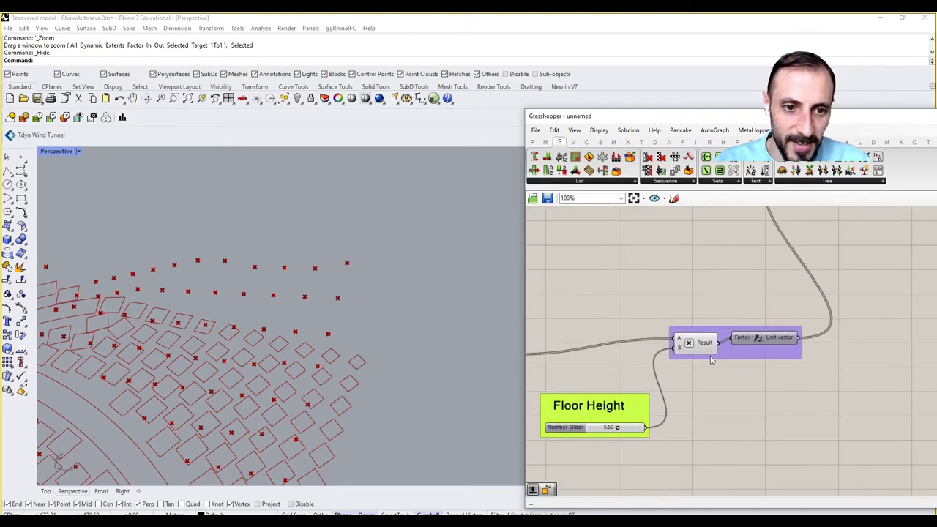
{"action": "mouse_move", "coordinate": [705, 349]}
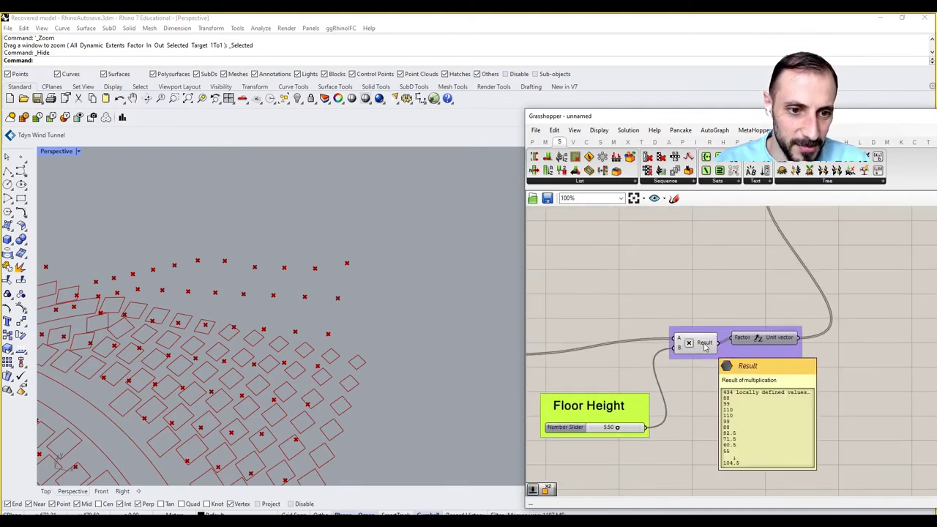
{"action": "double_click", "coordinate": [723, 398]}
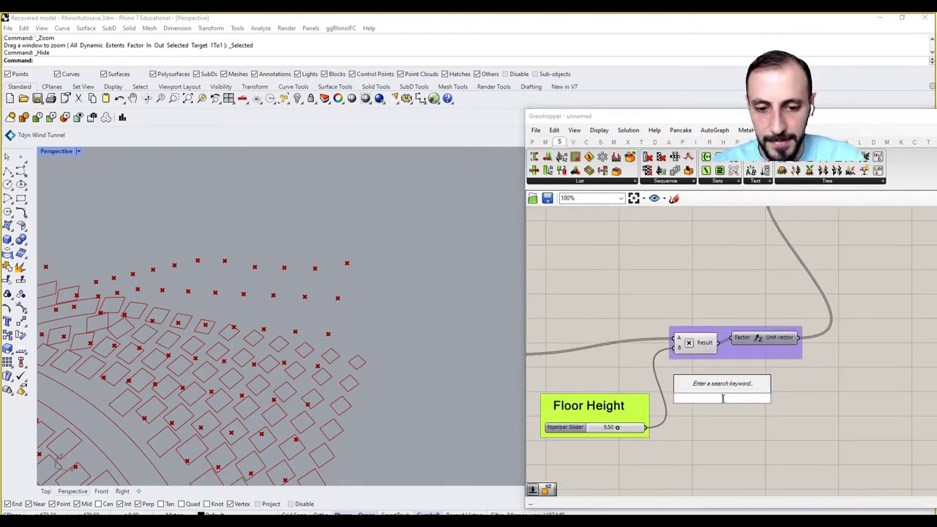
{"action": "type", "text": "num"}
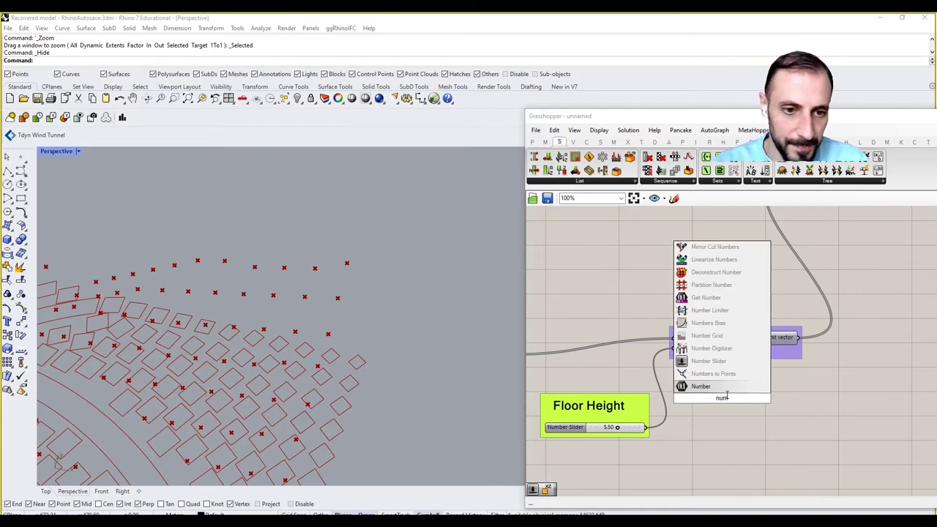
{"action": "key", "text": "Return"}
{"action": "left_click_drag", "start_coordinate": [723, 398], "coordinate": [722, 295]}
- Relocate the Number parameter below the text tag and connect it to the tag's Text input
{"action": "scroll", "coordinate": [720, 308], "scroll_direction": "down", "scroll_amount": 5}
{"action": "right_click_drag", "start_coordinate": [720, 308], "coordinate": [535, 358]}
{"action": "left_click_drag", "start_coordinate": [534, 355], "coordinate": [843, 394]}
{"action": "scroll", "coordinate": [545, 392], "scroll_direction": "up", "scroll_amount": 4}
{"action": "left_click", "coordinate": [667, 413]}
{"action": "scroll", "coordinate": [670, 412], "scroll_direction": "down", "scroll_amount": 3}
{"action": "scroll", "coordinate": [670, 407], "scroll_direction": "down", "scroll_amount": 3}
{"action": "scroll", "coordinate": [854, 406], "scroll_direction": "up", "scroll_amount": 7}
{"action": "right_click_drag", "start_coordinate": [846, 394], "coordinate": [848, 412]}
{"action": "left_click_drag", "start_coordinate": [848, 418], "coordinate": [847, 228]}
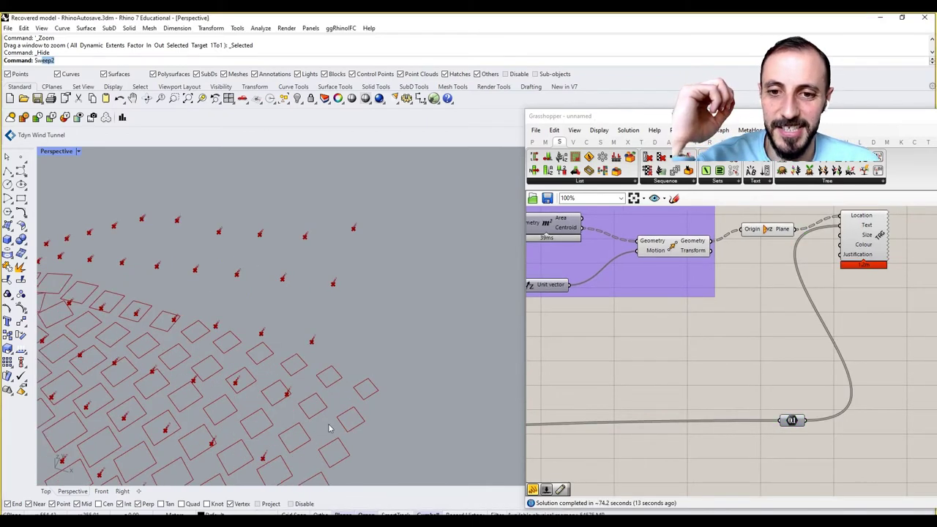
- Insert a Graft Tree component between the Number parameter and the text tag's Text input
{"action": "right_click_drag", "start_coordinate": [369, 297], "coordinate": [331, 283]}
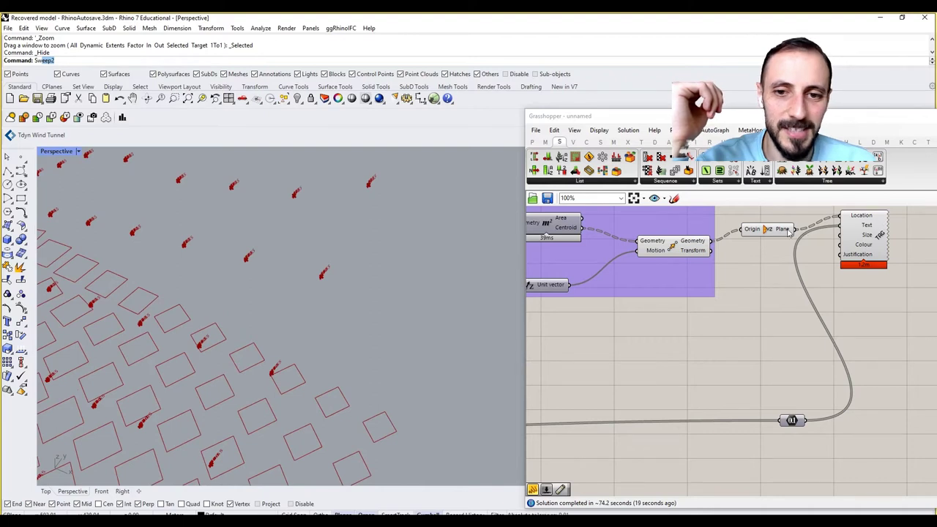
{"action": "mouse_move", "coordinate": [855, 215]}
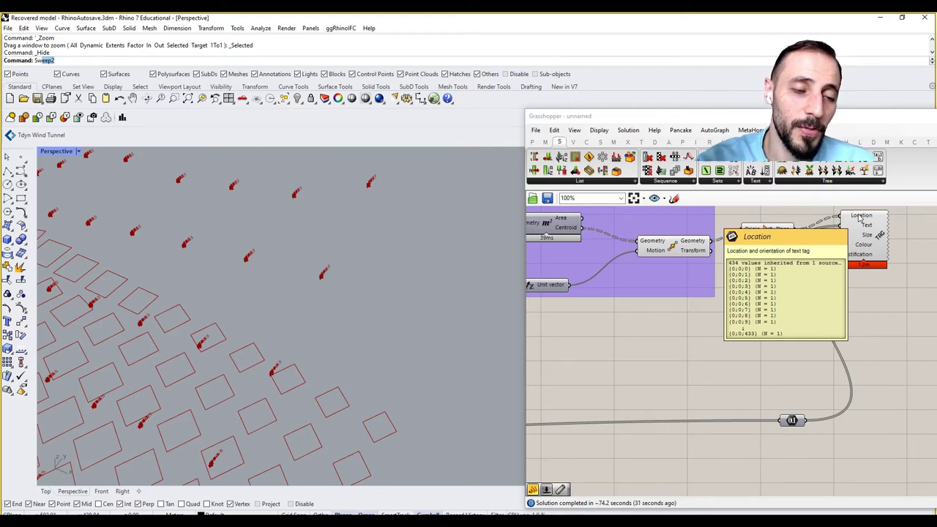
{"action": "double_click", "coordinate": [811, 381]}
{"action": "type", "text": "graft"}
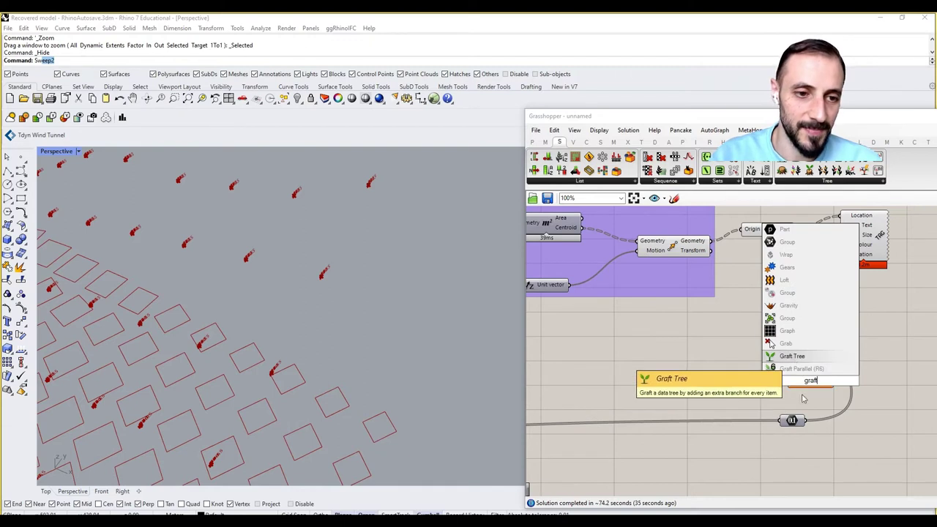
{"action": "key", "text": "Return"}
{"action": "left_click_drag", "start_coordinate": [805, 421], "coordinate": [839, 225]}
{"action": "right_click_drag", "start_coordinate": [415, 276], "coordinate": [501, 301]}
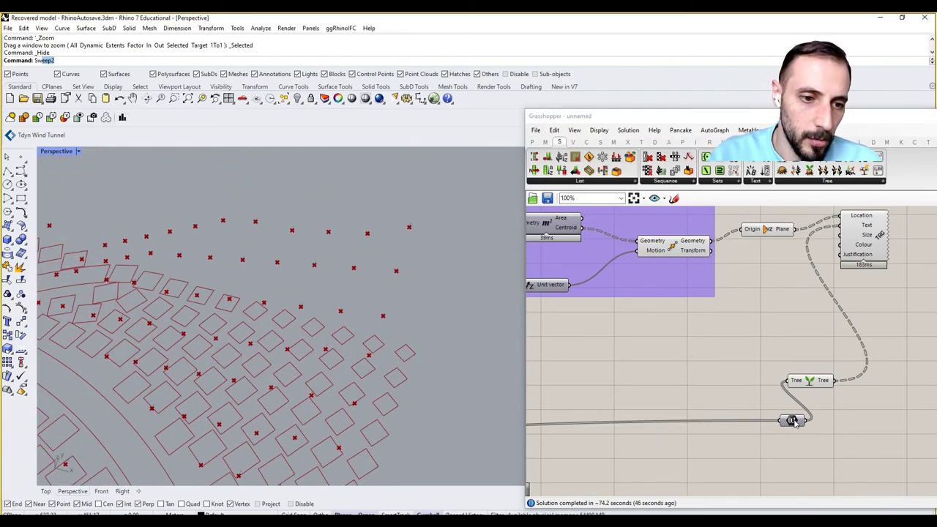
- Rearrange the Number parameter, Graft Tree and Text Tag 3D components to make room between them
{"action": "left_click_drag", "start_coordinate": [792, 420], "coordinate": [707, 419]}
{"action": "left_click_drag", "start_coordinate": [807, 380], "coordinate": [785, 404]}
{"action": "right_click_drag", "start_coordinate": [788, 319], "coordinate": [767, 365]}
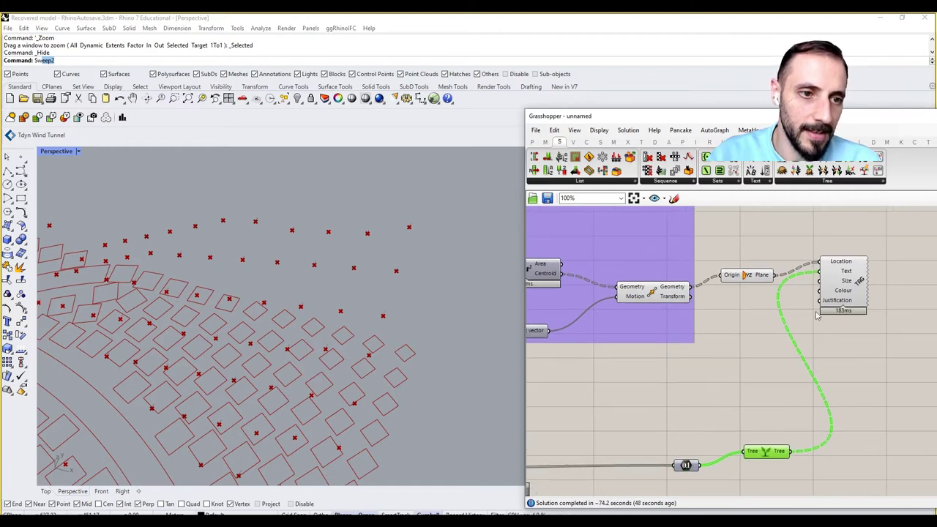
{"action": "left_click_drag", "start_coordinate": [827, 297], "coordinate": [852, 297]}
- Add a Concatenate component and connect Graft Tree's output to its Fragment B input
{"action": "left_click", "coordinate": [764, 354]}
{"action": "double_click", "coordinate": [764, 354]}
{"action": "type", "text": "cncate"}
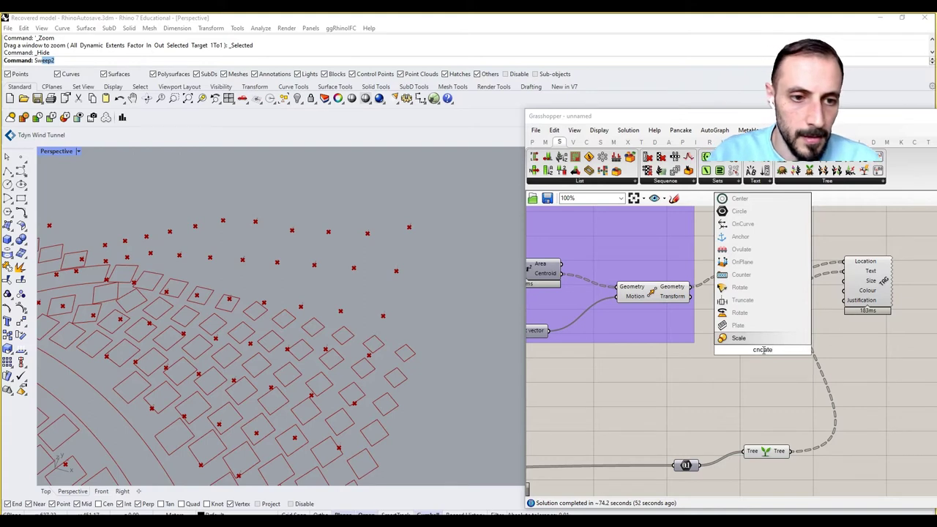
{"action": "key", "text": "BackSpace"}
{"action": "key", "text": "BackSpace"}
{"action": "key", "text": "BackSpace"}
{"action": "key", "text": "BackSpace"}
{"action": "key", "text": "BackSpace"}
{"action": "type", "text": "ncat"}
{"action": "key", "text": "BackSpace"}
{"action": "key", "text": "BackSpace"}
{"action": "key", "text": "BackSpace"}
{"action": "key", "text": "BackSpace"}
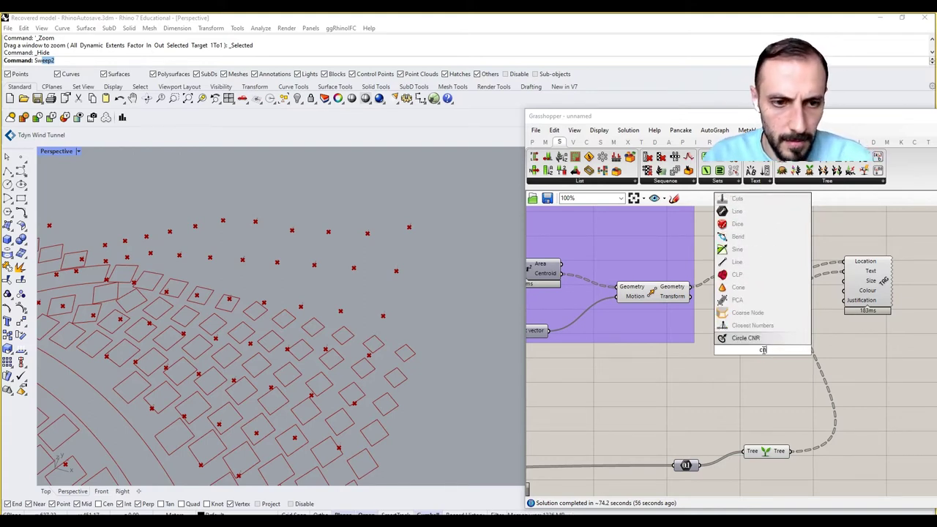
{"action": "type", "text": "onc"}
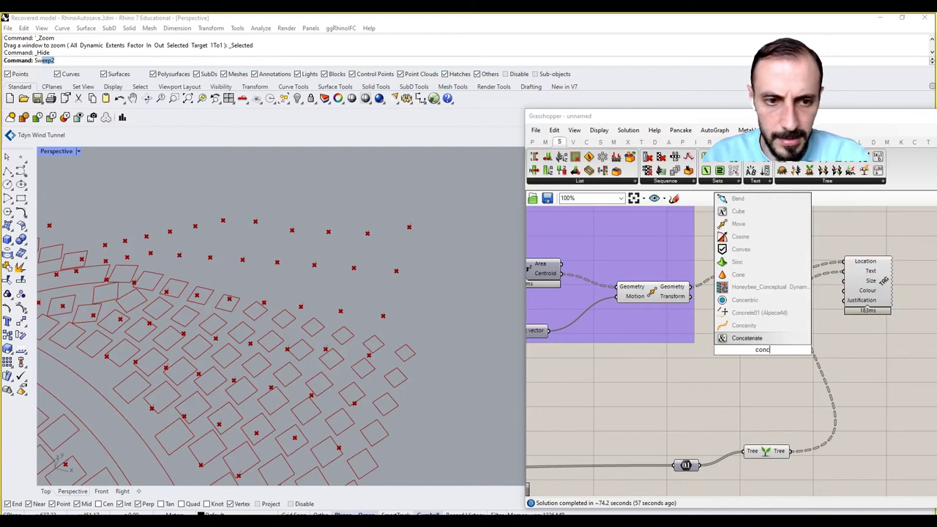
{"action": "left_click", "coordinate": [754, 338]}
{"action": "left_click_drag", "start_coordinate": [795, 451], "coordinate": [678, 378]}
{"action": "type", "text": "//"}
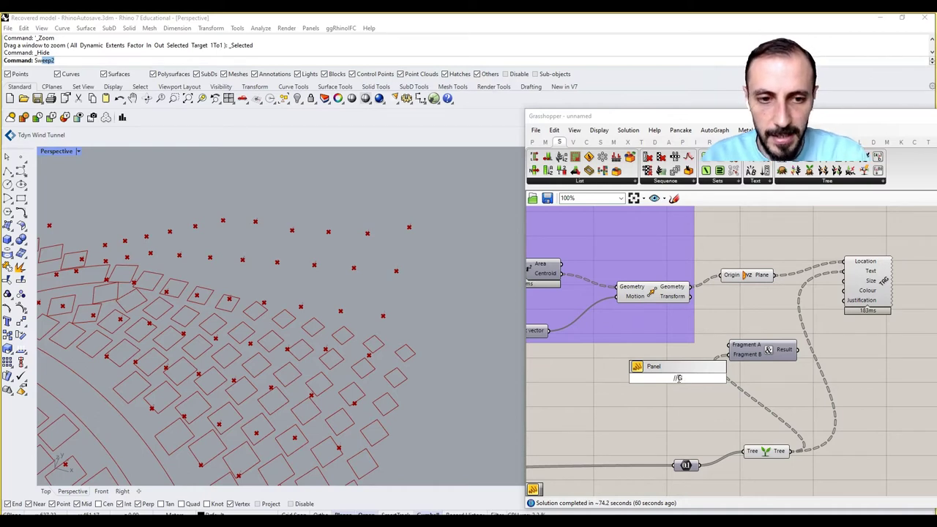
{"action": "type", "text": "//Buildin"}
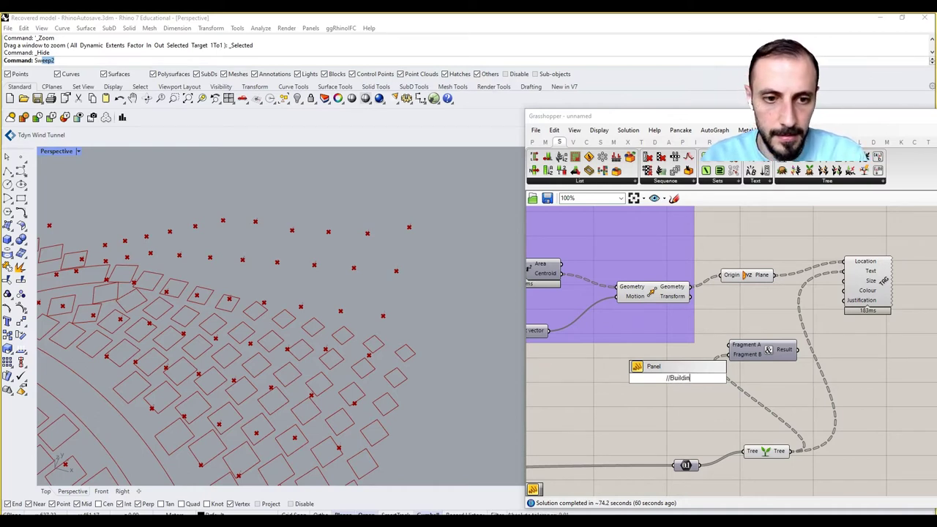
{"action": "type", "text": "g Height"}
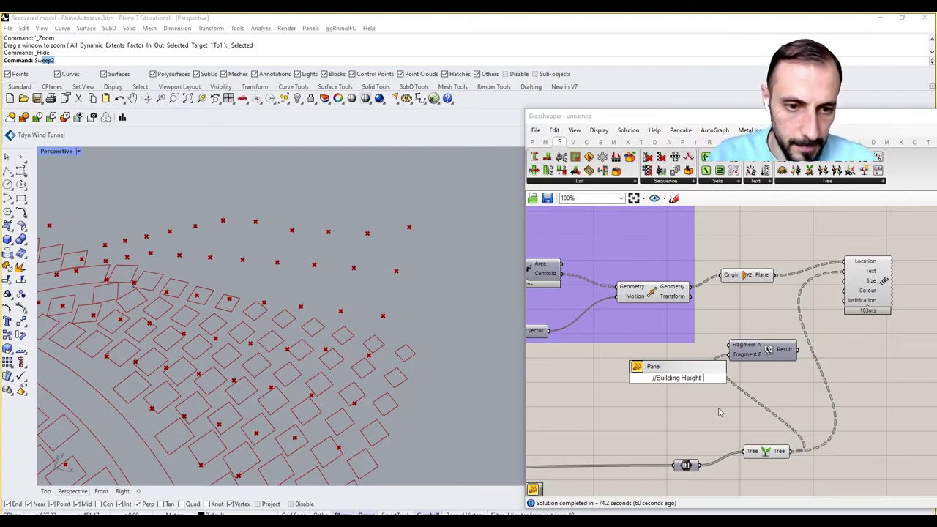
{"action": "key", "text": "Return"}
- Add a panel containing "Building Height:" beside the Concatenate component
{"action": "double_click", "coordinate": [695, 384]}
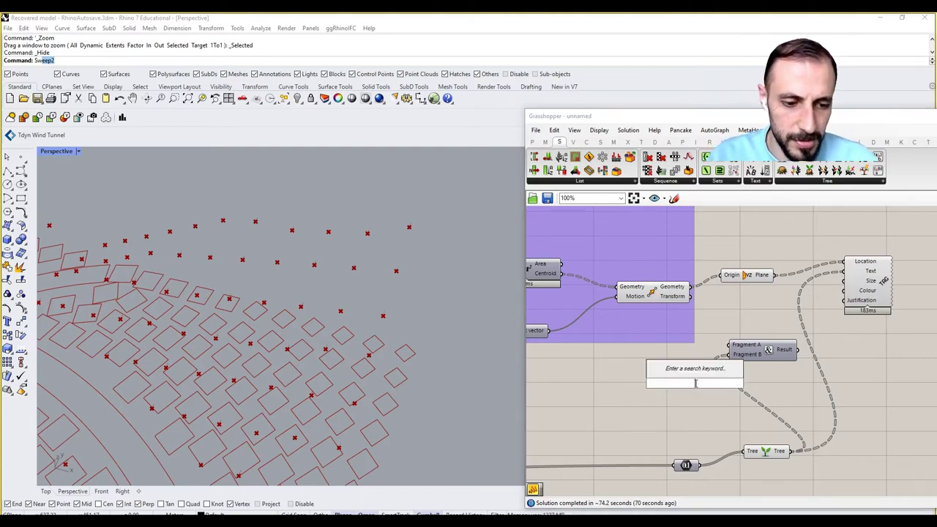
{"action": "type", "text": "//"}
{"action": "type", "text": "//Bui"}
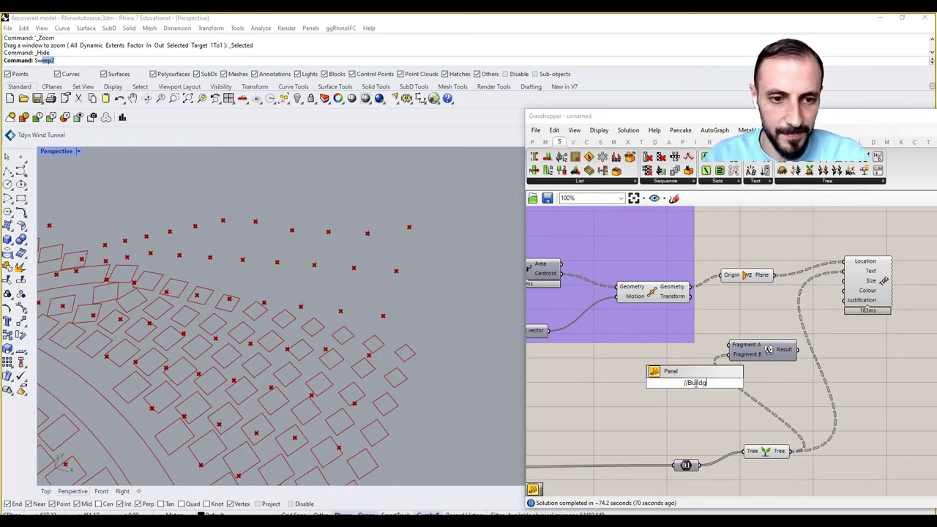
{"action": "type", "text": "lding Height:"}
{"action": "key", "text": "Return"}
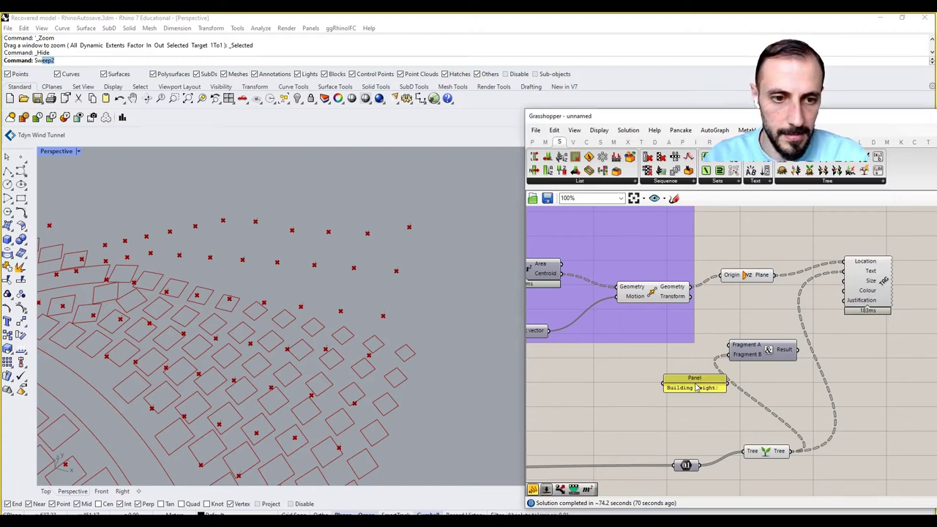
{"action": "left_click_drag", "start_coordinate": [725, 380], "coordinate": [682, 391]}
- Add a second panel containing "m" below the "Building Height:" panel
{"action": "double_click", "coordinate": [678, 390]}
{"action": "type", "text": "m"}
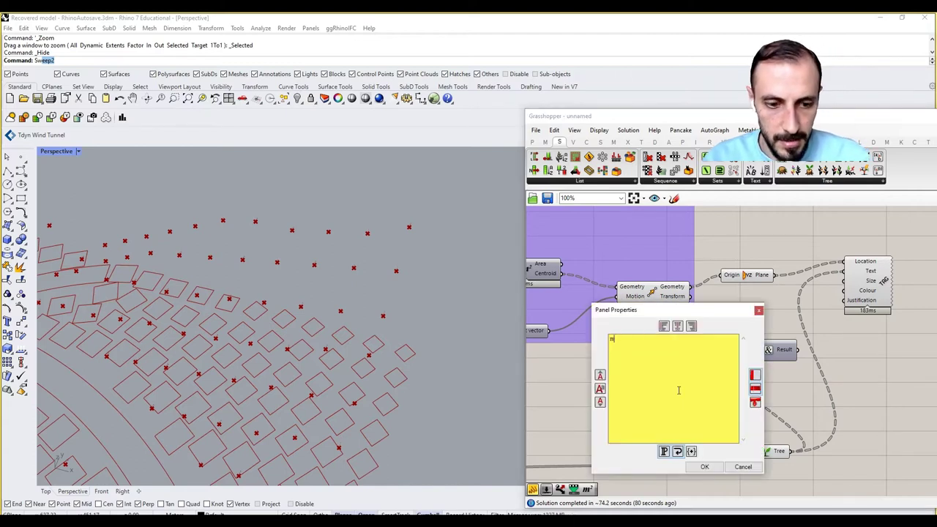
{"action": "left_click", "coordinate": [704, 467]}
- Add a third input to Concatenate, connect the "m" panel to it, and feed the result into the text tag's Text input
{"action": "scroll", "coordinate": [789, 371], "scroll_direction": "up", "scroll_amount": 6}
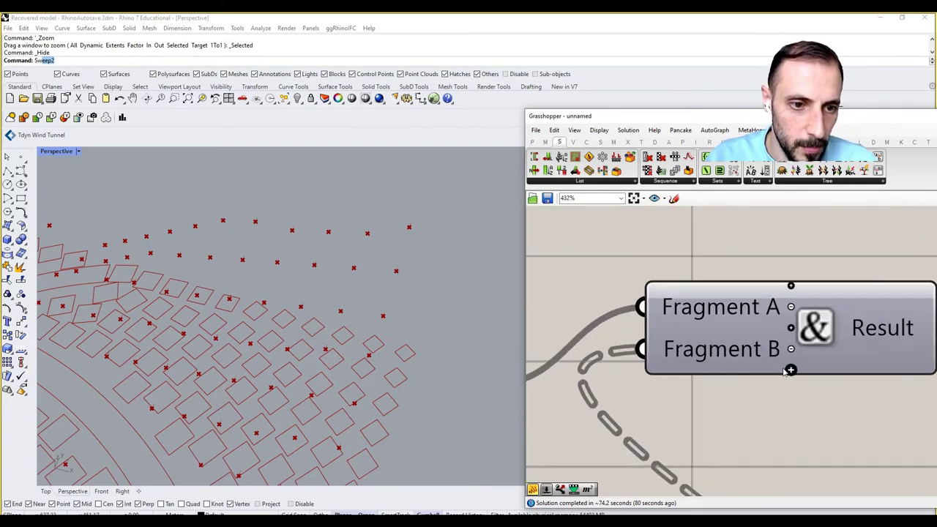
{"action": "left_click", "coordinate": [789, 371]}
{"action": "scroll", "coordinate": [752, 346], "scroll_direction": "down", "scroll_amount": 3}
{"action": "left_click_drag", "start_coordinate": [628, 437], "coordinate": [704, 372]}
{"action": "scroll", "coordinate": [708, 383], "scroll_direction": "down", "scroll_amount": 2}
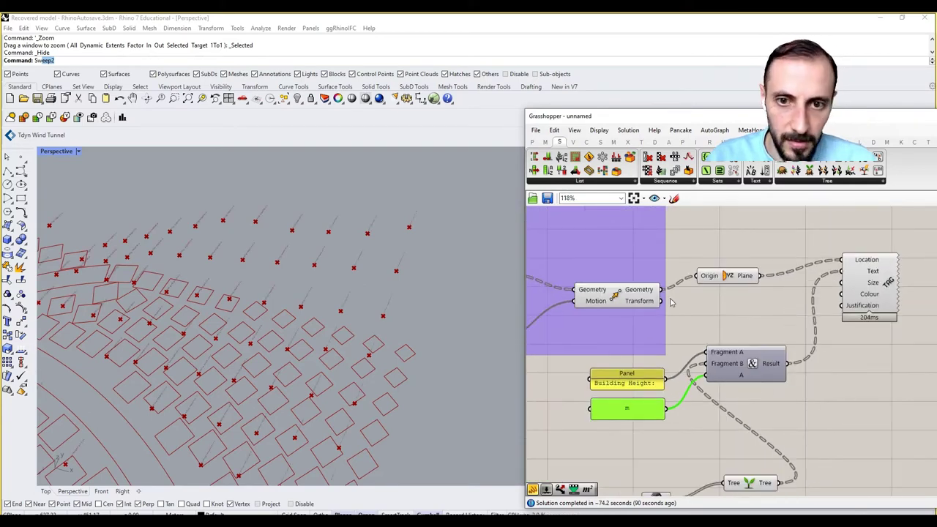
- Add an XZ Plane component just below the existing YZ Plane component
{"action": "left_click", "coordinate": [728, 298]}
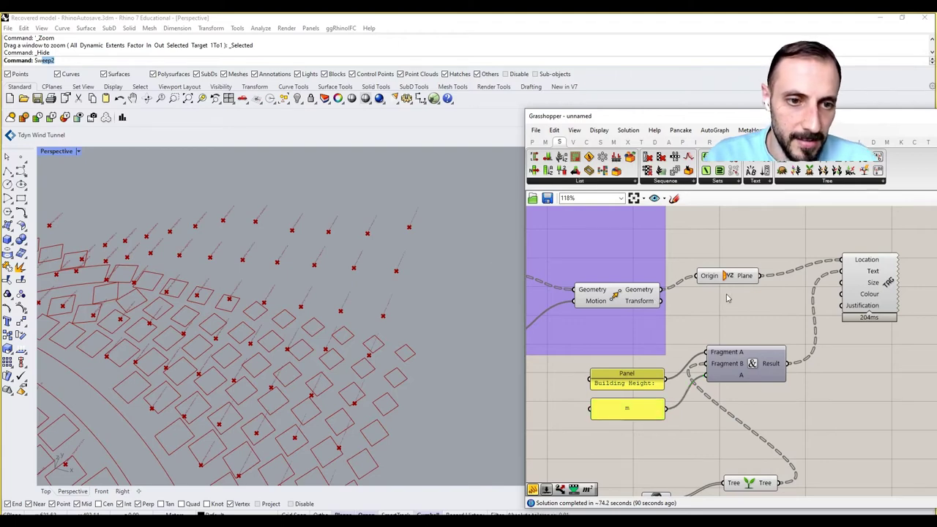
{"action": "double_click", "coordinate": [727, 298]}
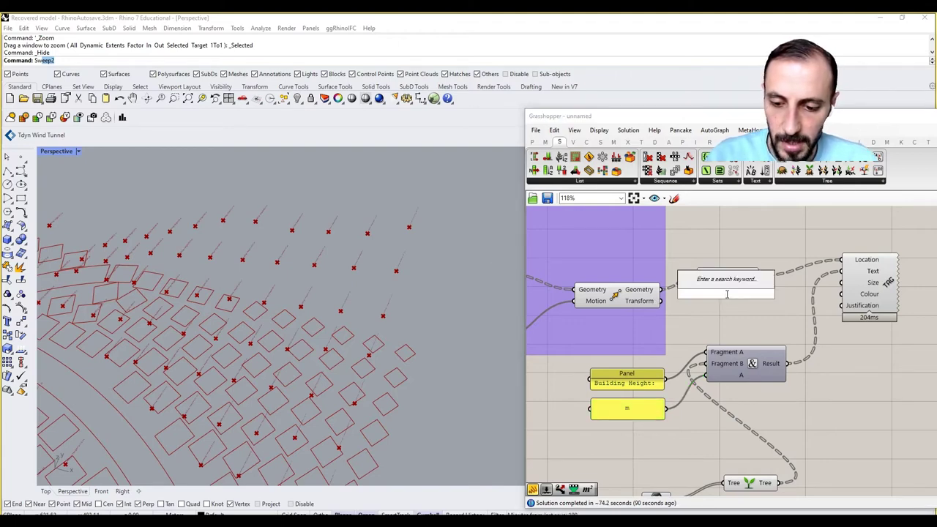
{"action": "type", "text": "yz"}
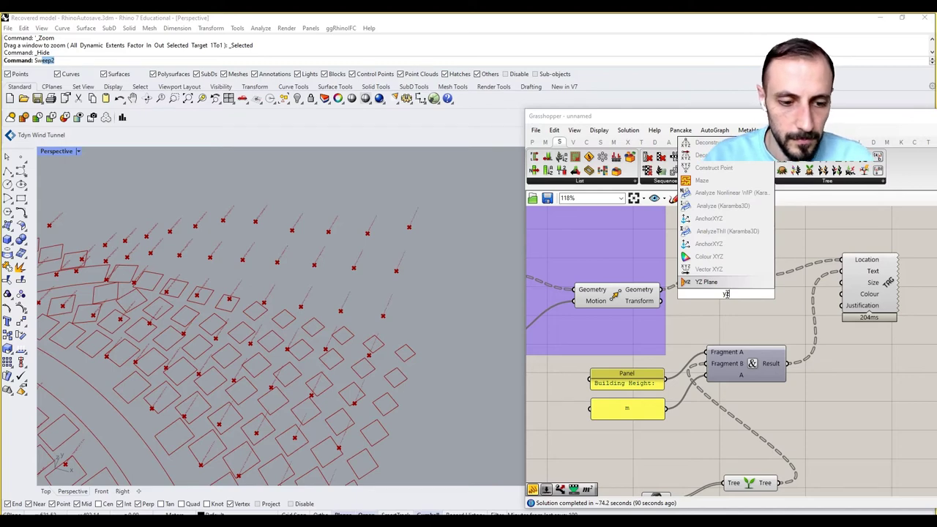
{"action": "key", "text": "Return"}
{"action": "double_click", "coordinate": [729, 315]}
{"action": "type", "text": "xz"}
{"action": "key", "text": "Return"}
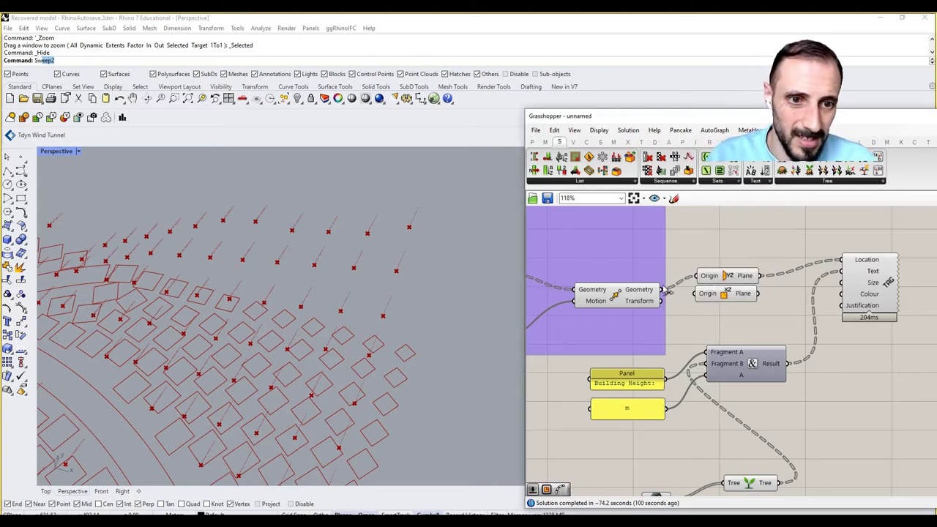
- Connect the moved geometry through XZ Plane to the text tag's Location input and delete the YZ Plane component
{"action": "left_click_drag", "start_coordinate": [665, 291], "coordinate": [697, 294]}
{"action": "left_click_drag", "start_coordinate": [758, 293], "coordinate": [843, 260]}
{"action": "left_click", "coordinate": [741, 282]}
{"action": "key", "text": "Delete"}
{"action": "left_click_drag", "start_coordinate": [735, 296], "coordinate": [741, 282]}
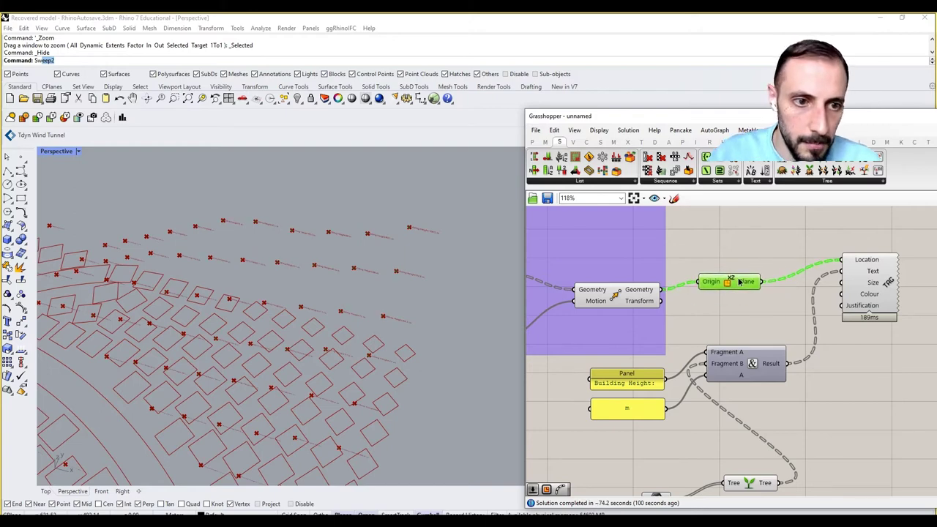
- Shift the label-building components and the Text Tag 3D component away from the Tag Location group to make room
{"action": "scroll", "coordinate": [743, 281], "scroll_direction": "down", "scroll_amount": 3}
{"action": "left_click_drag", "start_coordinate": [796, 320], "coordinate": [684, 430]}
{"action": "left_click", "coordinate": [680, 300], "text": "ctrl"}
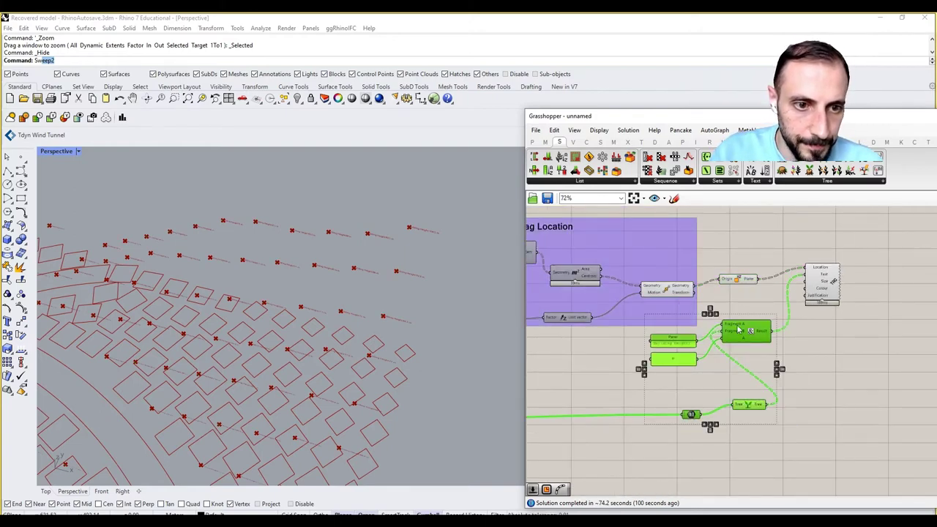
{"action": "left_click_drag", "start_coordinate": [738, 326], "coordinate": [765, 339]}
{"action": "left_click_drag", "start_coordinate": [833, 295], "coordinate": [905, 305]}
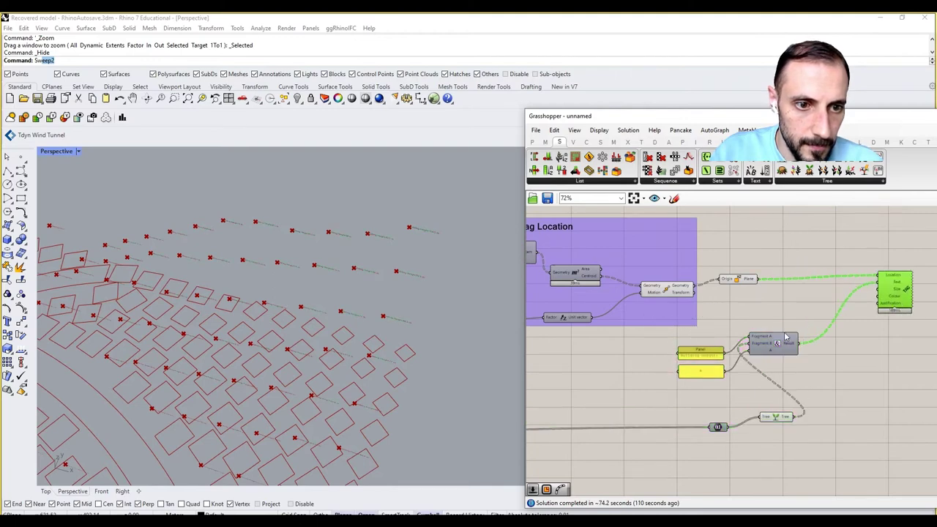
- Group the panels, Concatenate, Number and Graft Tree components together, and put XZ Plane in its own group
{"action": "left_click_drag", "start_coordinate": [800, 318], "coordinate": [698, 485]}
{"action": "left_click_drag", "start_coordinate": [781, 349], "coordinate": [808, 357]}
{"action": "key", "text": "ctrl+g"}
{"action": "left_click_drag", "start_coordinate": [783, 258], "coordinate": [724, 297]}
{"action": "key", "text": "ctrl+g"}
{"action": "right_click_drag", "start_coordinate": [864, 278], "coordinate": [841, 281]}
- Add a Colour Swatch and connect it to the text tag's Colour input
{"action": "double_click", "coordinate": [876, 359]}
{"action": "type", "text": "swa"}
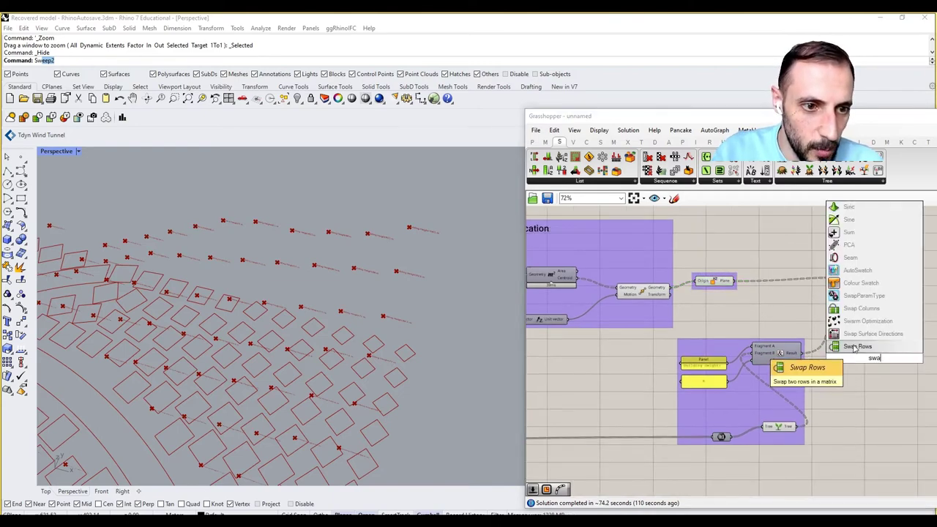
{"action": "left_click", "coordinate": [858, 283]}
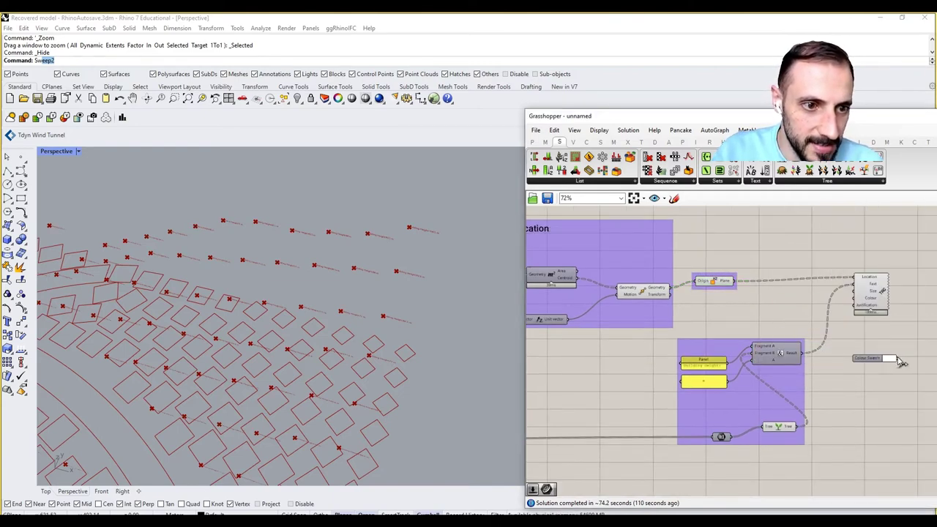
{"action": "left_click_drag", "start_coordinate": [898, 359], "coordinate": [927, 312]}
{"action": "right_click_drag", "start_coordinate": [909, 343], "coordinate": [842, 347]}
{"action": "left_click", "coordinate": [842, 347]}
- Turn off the preview of the Move and XZ Plane components that supply the tag locations
{"action": "scroll", "coordinate": [677, 340], "scroll_direction": "up", "scroll_amount": 3}
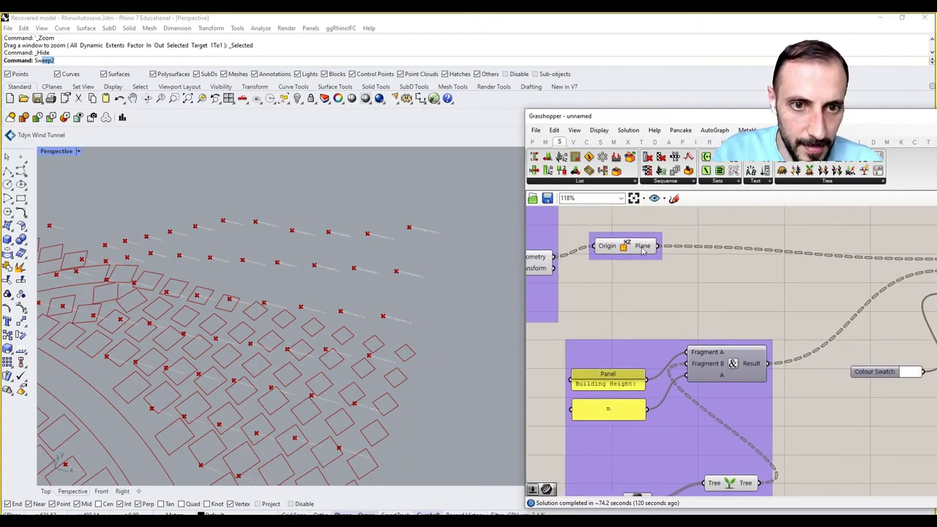
{"action": "right_click_drag", "start_coordinate": [645, 248], "coordinate": [710, 273]}
{"action": "left_click_drag", "start_coordinate": [721, 248], "coordinate": [584, 314]}
{"action": "right_click", "coordinate": [686, 233]}
{"action": "left_click", "coordinate": [712, 249]}
{"action": "right_click_drag", "start_coordinate": [798, 261], "coordinate": [650, 262]}
{"action": "scroll", "coordinate": [650, 262], "scroll_direction": "down", "scroll_amount": 3}
{"action": "scroll", "coordinate": [817, 301], "scroll_direction": "up", "scroll_amount": 3}
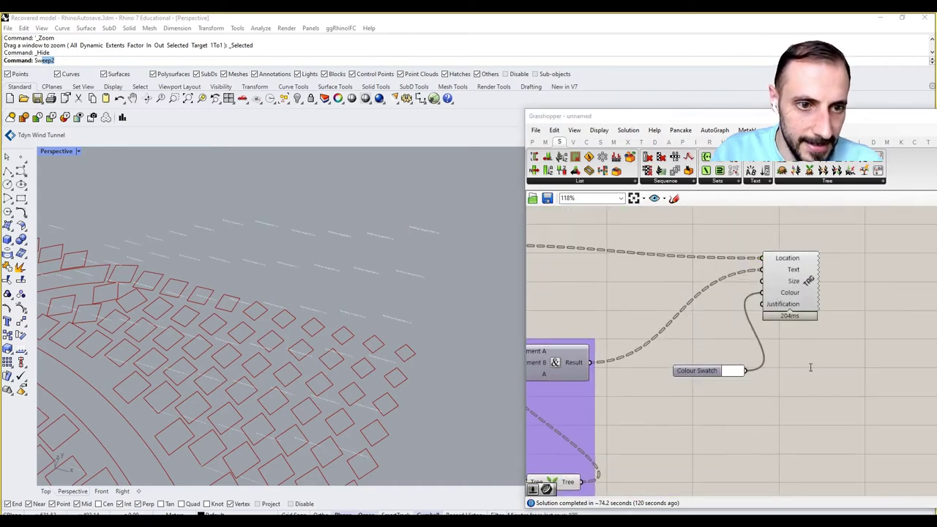
- Add a number slider, connect it to the text tag's Size input, and set it to 2
{"action": "double_click", "coordinate": [811, 367]}
{"action": "type", "text": "35"}
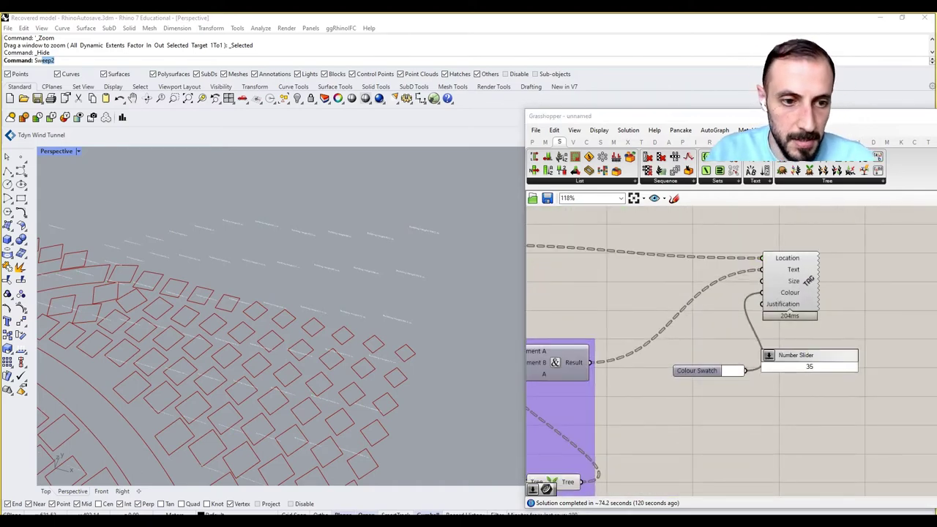
{"action": "key", "text": "BackSpace"}
{"action": "type", "text": "15"}
{"action": "key", "text": "Return"}
{"action": "left_click_drag", "start_coordinate": [781, 369], "coordinate": [662, 289]}
{"action": "left_click_drag", "start_coordinate": [754, 286], "coordinate": [761, 283]}
{"action": "left_click_drag", "start_coordinate": [698, 287], "coordinate": [691, 286]}
- Turn on the preview of the capped tower extrusions
{"action": "right_click_drag", "start_coordinate": [626, 339], "coordinate": [853, 346]}
{"action": "scroll", "coordinate": [775, 341], "scroll_direction": "down", "scroll_amount": 9}
{"action": "scroll", "coordinate": [579, 316], "scroll_direction": "up", "scroll_amount": 3}
{"action": "right_click_drag", "start_coordinate": [572, 315], "coordinate": [702, 317]}
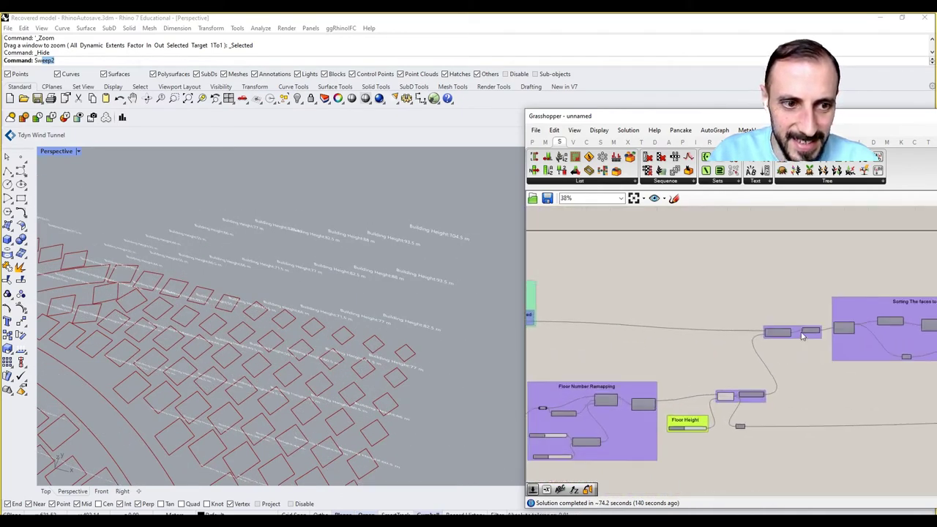
{"action": "scroll", "coordinate": [803, 332], "scroll_direction": "up", "scroll_amount": 3}
{"action": "left_click", "coordinate": [817, 329]}
{"action": "middle_click", "coordinate": [820, 294]}
{"action": "left_click", "coordinate": [830, 300]}
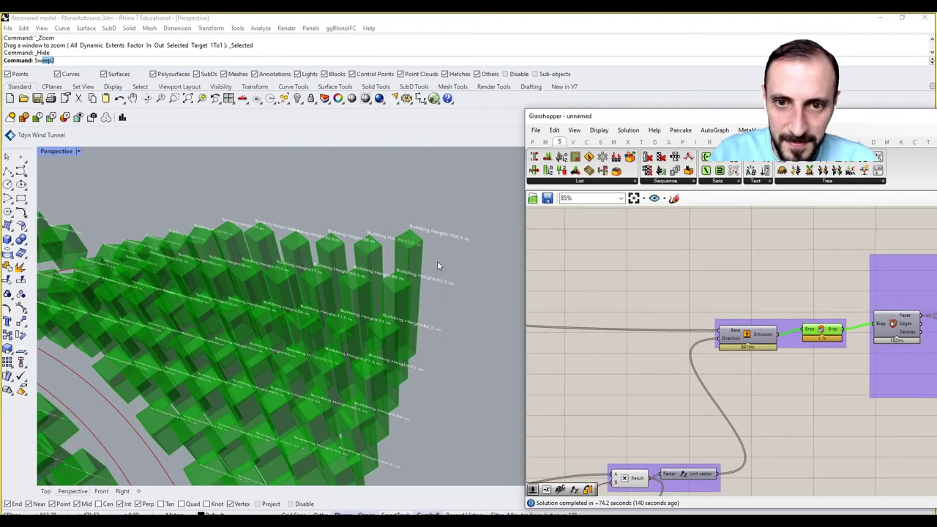
{"action": "scroll", "coordinate": [436, 264], "scroll_direction": "up", "scroll_amount": 5}
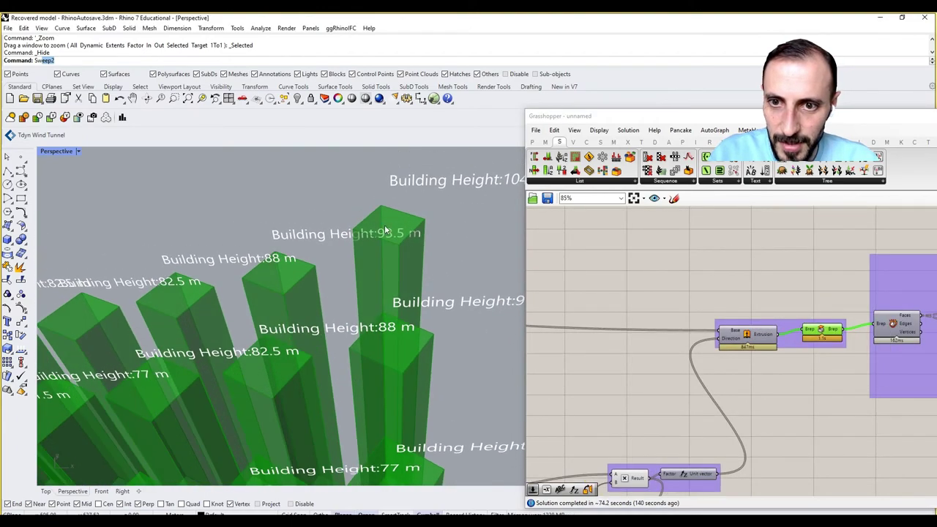
- Set the vertical offset slider in the Tag Location group to 5
{"action": "right_click_drag", "start_coordinate": [831, 295], "coordinate": [689, 299]}
{"action": "scroll", "coordinate": [689, 299], "scroll_direction": "down", "scroll_amount": 5}
{"action": "right_click_drag", "start_coordinate": [761, 305], "coordinate": [571, 300]}
{"action": "scroll", "coordinate": [847, 321], "scroll_direction": "up", "scroll_amount": 4}
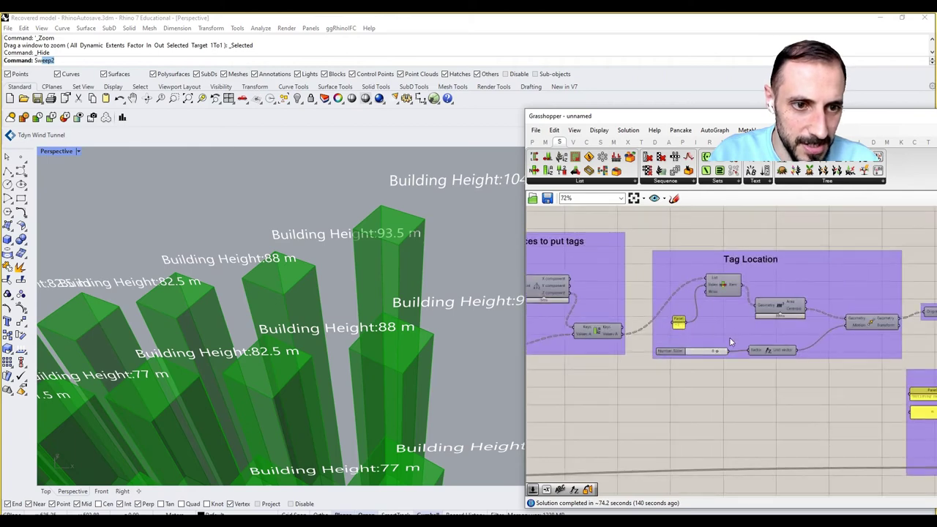
{"action": "scroll", "coordinate": [730, 342], "scroll_direction": "up", "scroll_amount": 3}
{"action": "left_click_drag", "start_coordinate": [703, 362], "coordinate": [686, 361]}
{"action": "right_click_drag", "start_coordinate": [789, 353], "coordinate": [712, 341]}
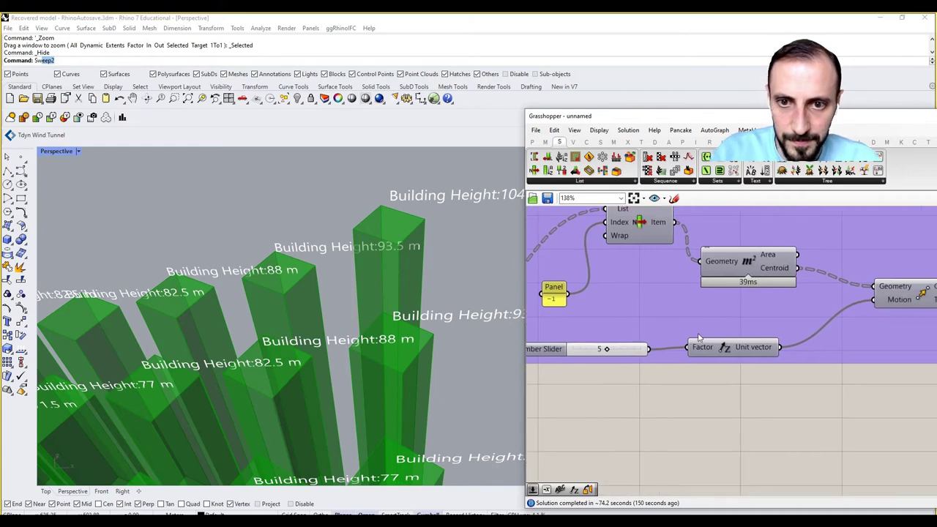
- Set the text tag's Justification to a centred alignment
{"action": "scroll", "coordinate": [700, 337], "scroll_direction": "down", "scroll_amount": 3}
{"action": "right_click_drag", "start_coordinate": [804, 339], "coordinate": [732, 330]}
{"action": "right_click_drag", "start_coordinate": [841, 355], "coordinate": [674, 322]}
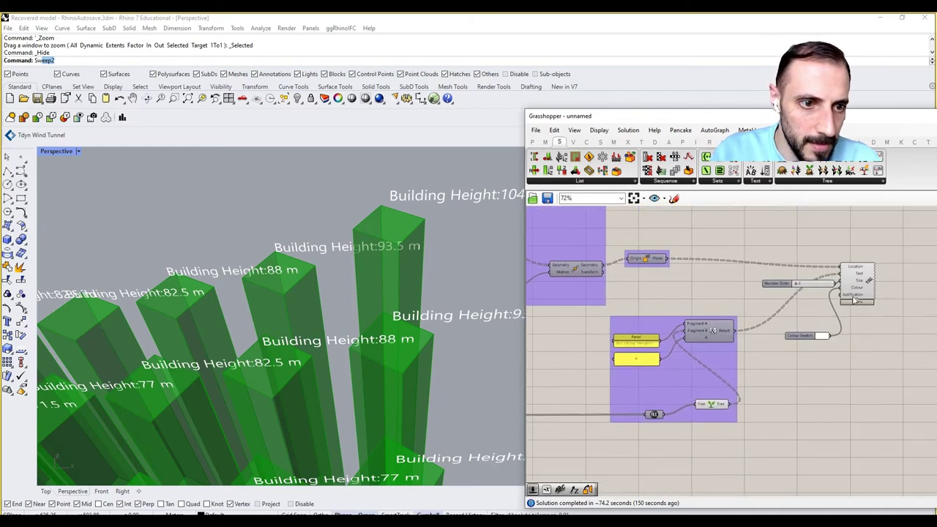
{"action": "right_click", "coordinate": [869, 281]}
{"action": "right_click_drag", "start_coordinate": [908, 247], "coordinate": [880, 238]}
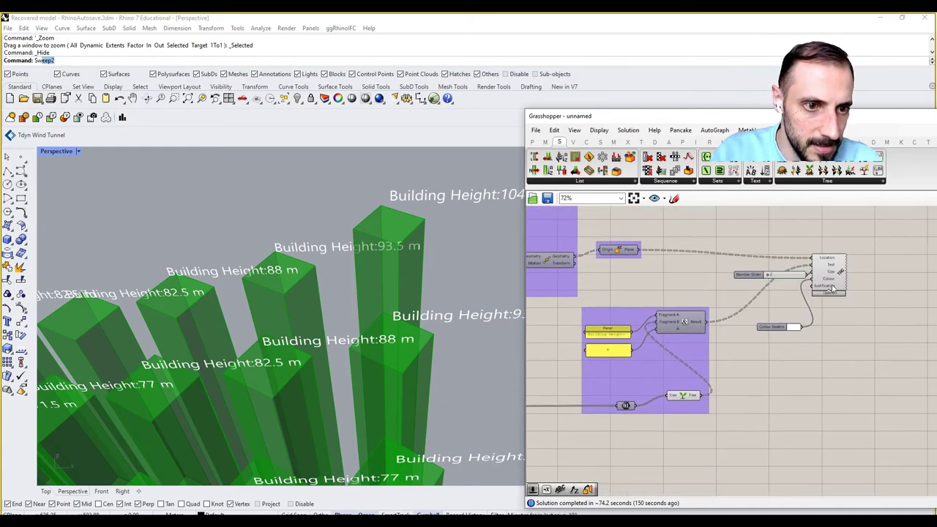
{"action": "right_click", "coordinate": [825, 286]}
{"action": "left_click", "coordinate": [853, 412]}
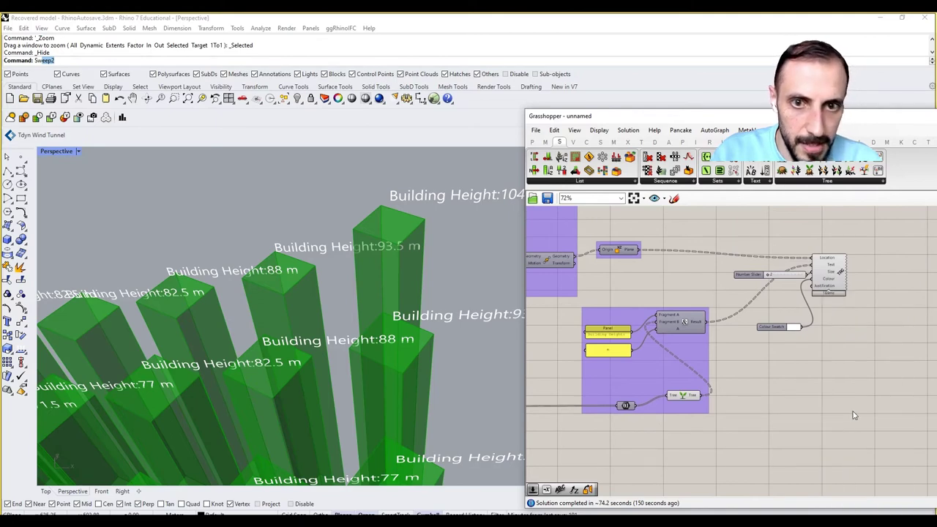
- Replace the text tag's Size slider with a new decimal slider set to 1.0, deleting the old one
{"action": "scroll", "coordinate": [776, 280], "scroll_direction": "up", "scroll_amount": 3}
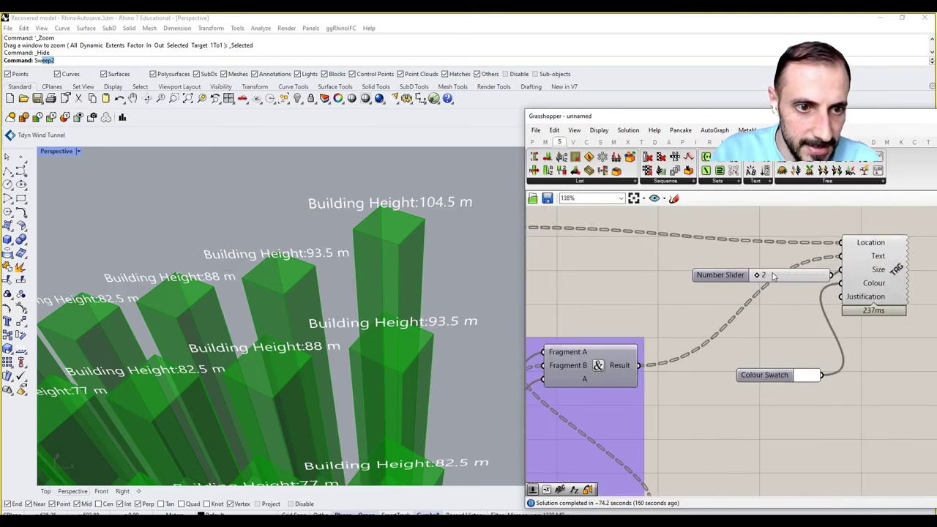
{"action": "double_click", "coordinate": [769, 315]}
{"action": "type", "text": "0.5"}
{"action": "key", "text": "Return"}
{"action": "left_click_drag", "start_coordinate": [839, 311], "coordinate": [840, 270]}
{"action": "left_click", "coordinate": [812, 276]}
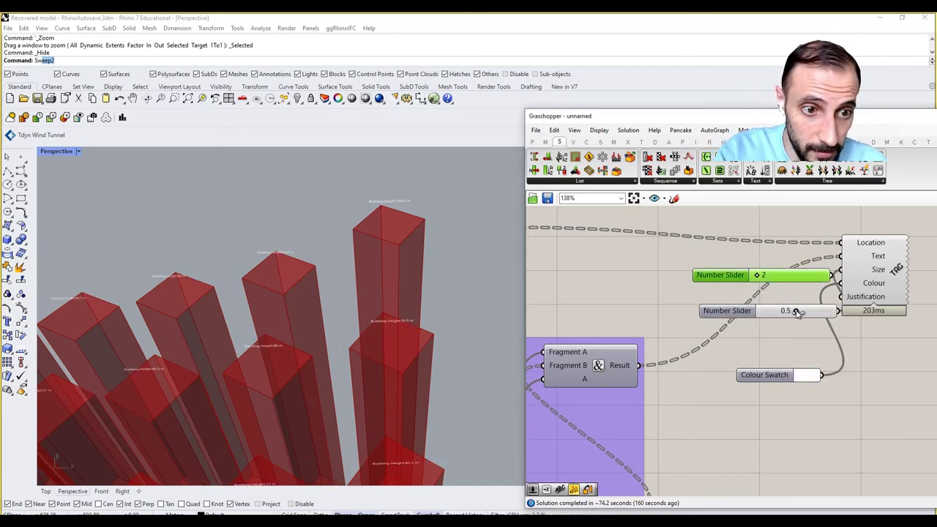
{"action": "left_click_drag", "start_coordinate": [798, 313], "coordinate": [830, 311]}
{"action": "key", "text": "Delete"}
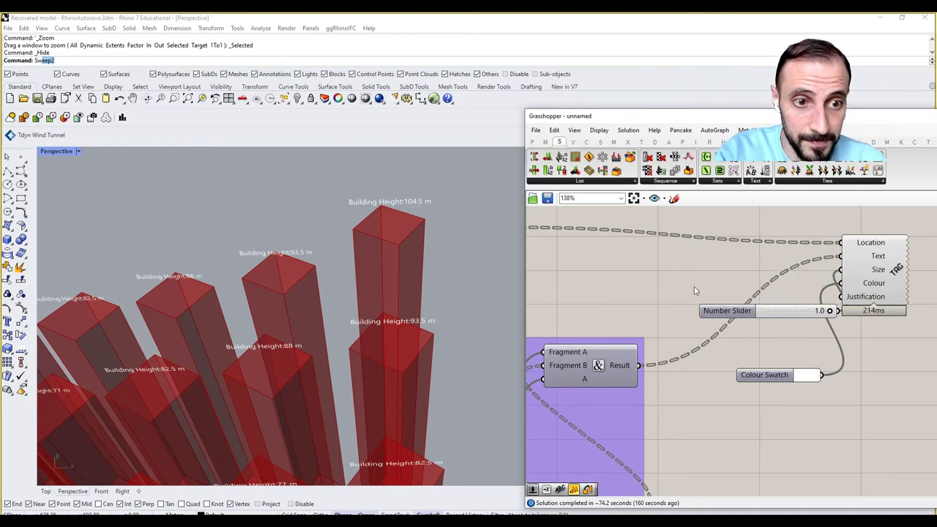
- Examine the height tags above the towers from several angles and distances in the Perspective view
{"action": "scroll", "coordinate": [332, 306], "scroll_direction": "down", "scroll_amount": 5}
{"action": "scroll", "coordinate": [302, 330], "scroll_direction": "down", "scroll_amount": 2}
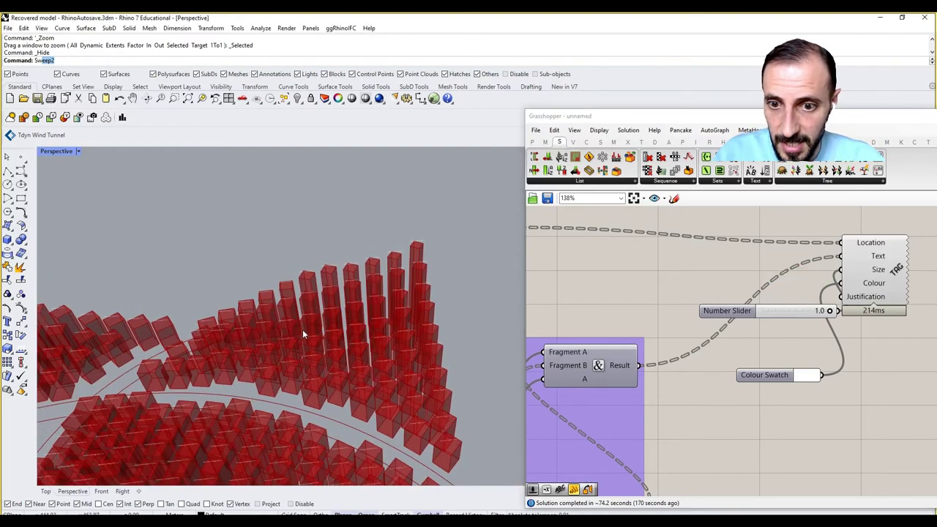
{"action": "scroll", "coordinate": [251, 318], "scroll_direction": "up", "scroll_amount": 10}
{"action": "right_click_drag", "start_coordinate": [342, 270], "coordinate": [312, 266]}
{"action": "scroll", "coordinate": [314, 267], "scroll_direction": "down", "scroll_amount": 8}
{"action": "right_click_drag", "start_coordinate": [377, 263], "coordinate": [257, 250]}
{"action": "scroll", "coordinate": [262, 227], "scroll_direction": "up", "scroll_amount": 8}
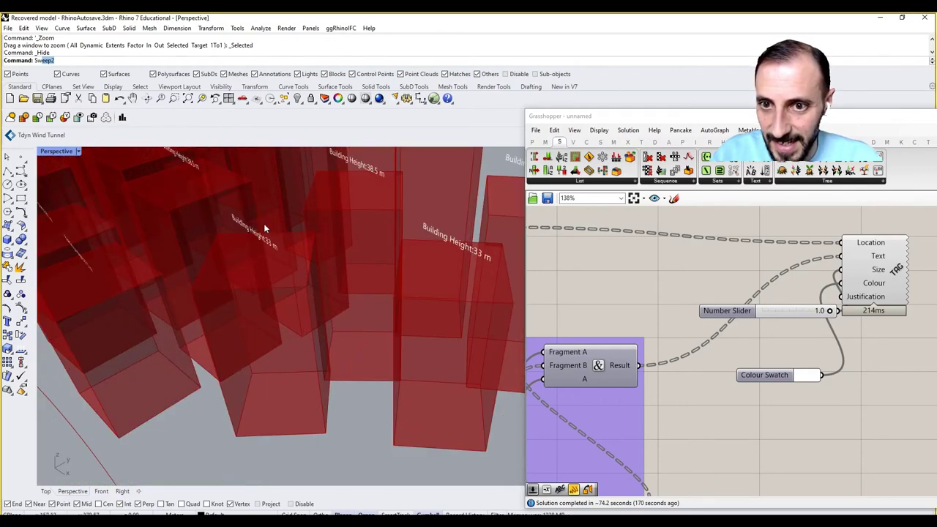
- Group the Text Tag 3D component with its size slider and Colour Swatch
{"action": "right_click_drag", "start_coordinate": [866, 329], "coordinate": [829, 346]}
{"action": "scroll", "coordinate": [834, 341], "scroll_direction": "down", "scroll_amount": 5}
{"action": "scroll", "coordinate": [862, 306], "scroll_direction": "up", "scroll_amount": 3}
{"action": "left_click_drag", "start_coordinate": [860, 301], "coordinate": [699, 424]}
{"action": "right_click", "coordinate": [687, 350]}
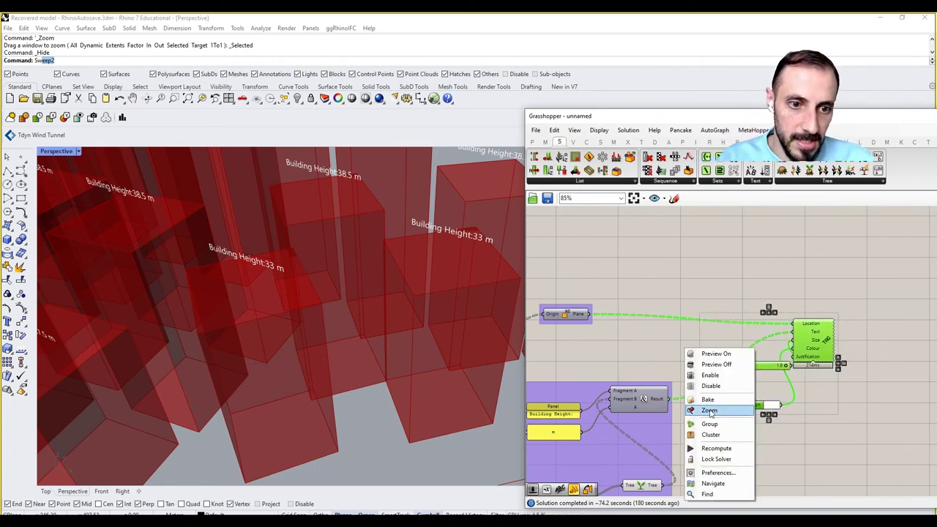
{"action": "left_click", "coordinate": [709, 424]}
- Add a Scribble note and place it above the group that builds the label text
{"action": "right_click_drag", "start_coordinate": [635, 349], "coordinate": [686, 349]}
{"action": "double_click", "coordinate": [684, 349]}
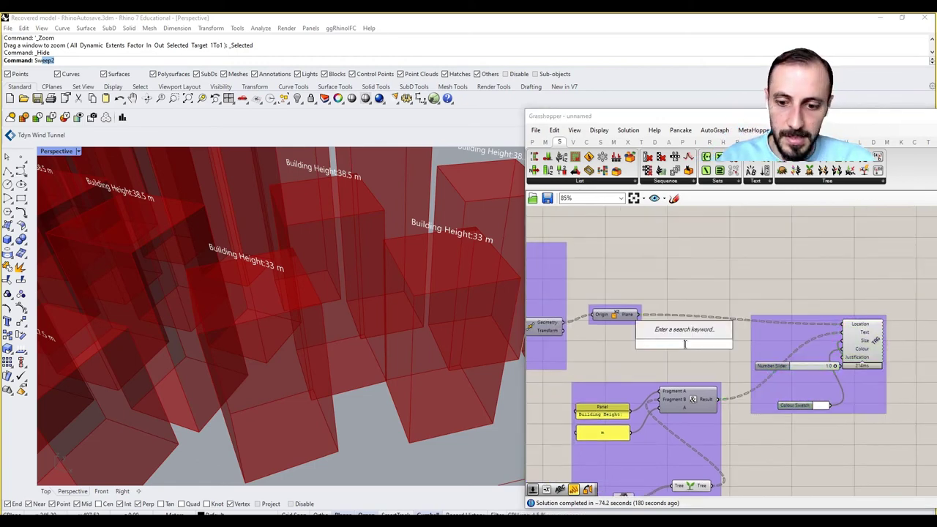
{"action": "type", "text": "scr"}
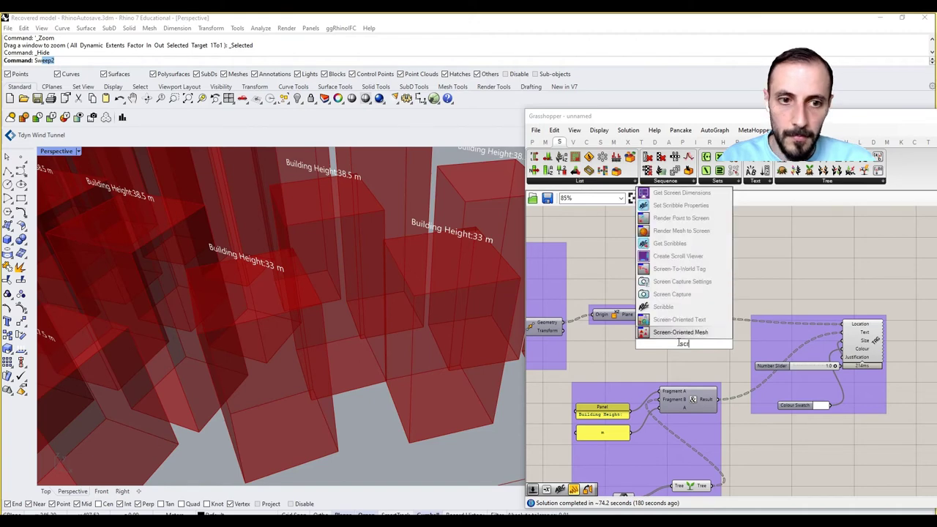
{"action": "left_click", "coordinate": [667, 311]}
{"action": "left_click_drag", "start_coordinate": [674, 339], "coordinate": [639, 364]}
- Set the Scribble's text to "Building Height Text" and include it in the label-building group
{"action": "double_click", "coordinate": [639, 364]}
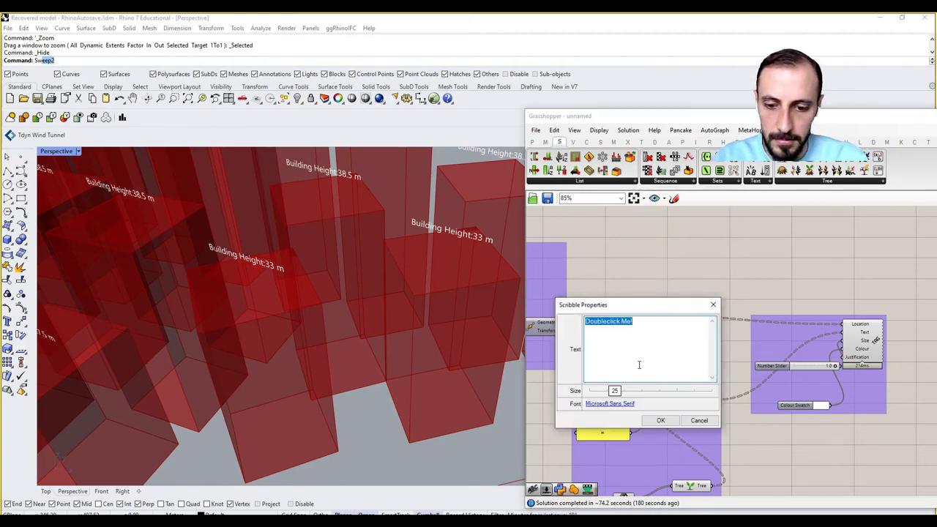
{"action": "type", "text": "Bui"}
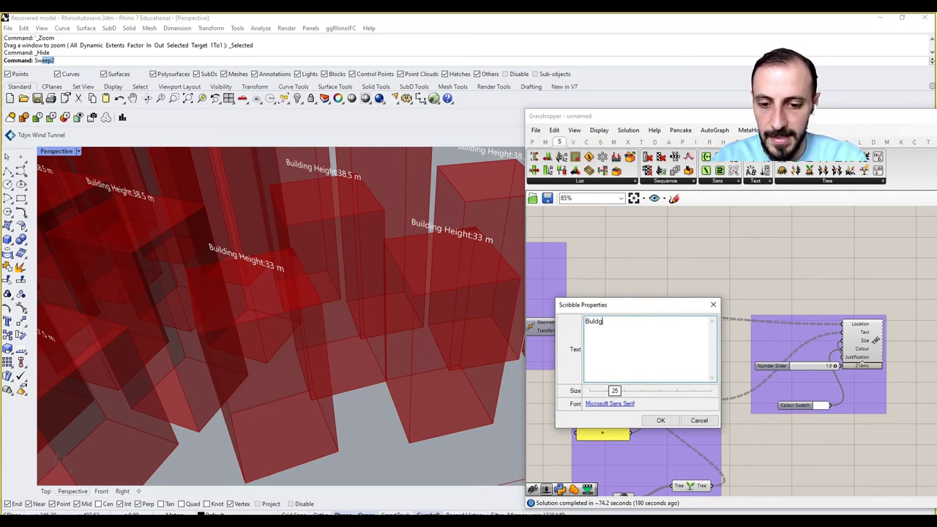
{"action": "key", "text": "BackSpace"}
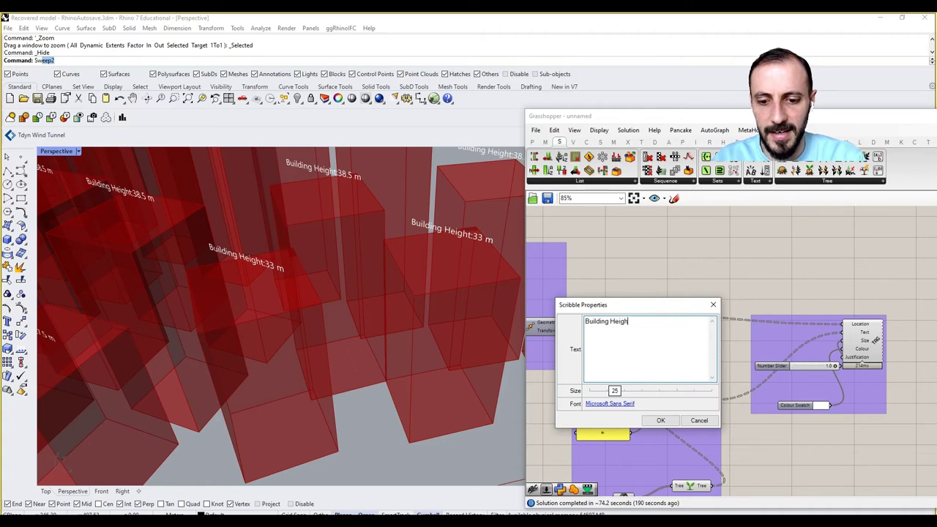
{"action": "left_click", "coordinate": [661, 419]}
{"action": "right_click", "coordinate": [623, 385]}
{"action": "left_click", "coordinate": [657, 466]}
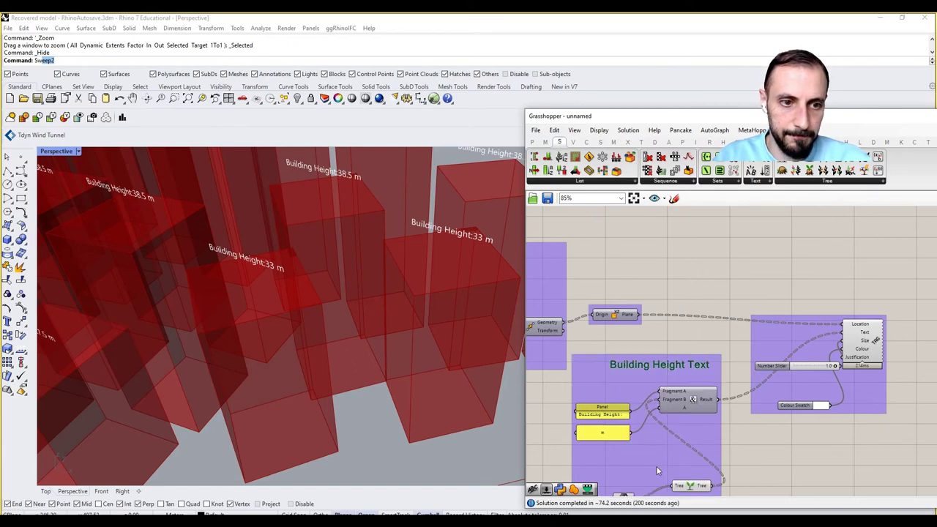
- Copy the "Building Height Text" scribble above the Text Tag 3D component and include the copy in that component's group
{"action": "left_click", "coordinate": [701, 366]}
{"action": "left_click_drag", "start_coordinate": [701, 365], "coordinate": [829, 302], "text": "alt"}
{"action": "right_click", "coordinate": [781, 336]}
{"action": "left_click", "coordinate": [815, 417]}
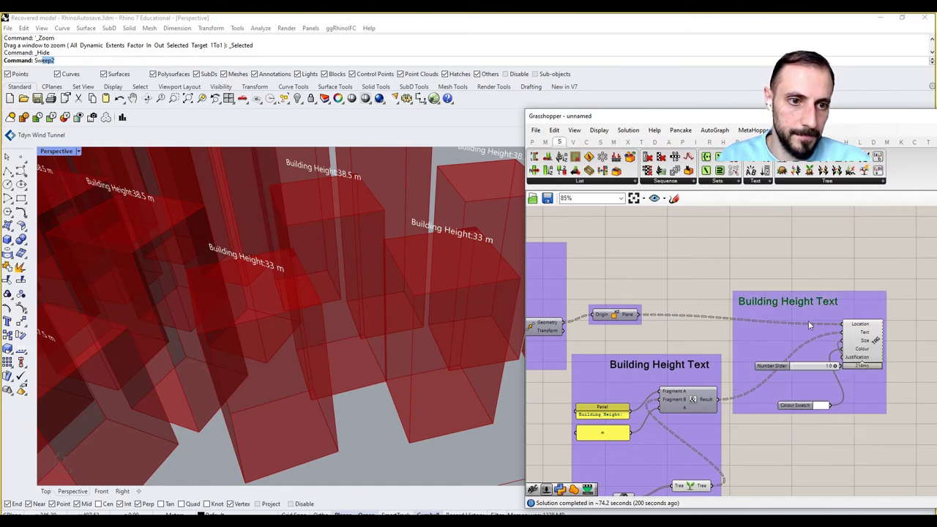
- Change the copied scribble's text to "Building Height"
{"action": "double_click", "coordinate": [825, 303]}
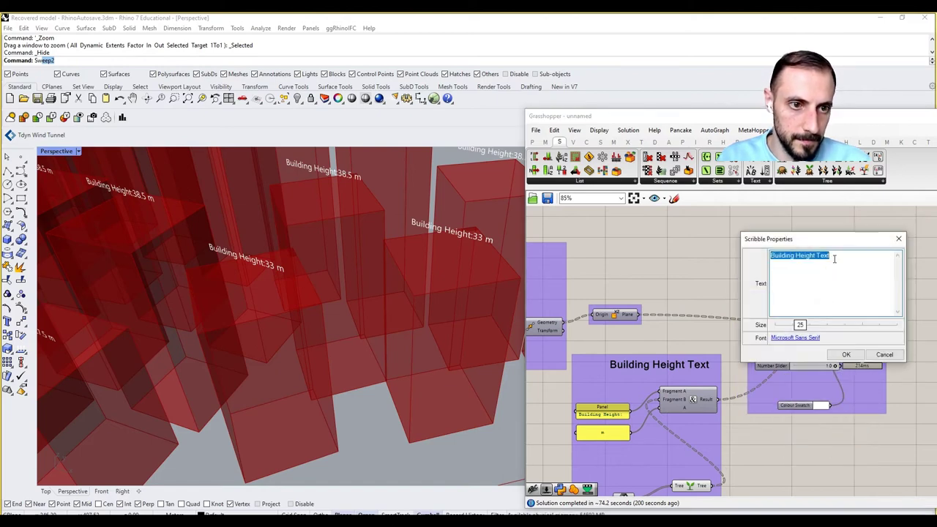
{"action": "left_click_drag", "start_coordinate": [834, 258], "coordinate": [820, 255]}
{"action": "key", "text": "BackSpace"}
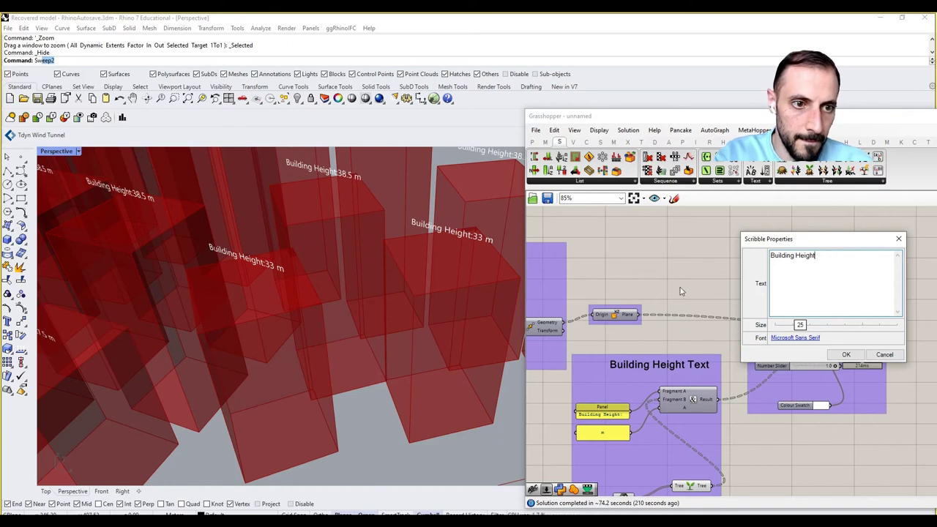
{"action": "left_click", "coordinate": [847, 354]}
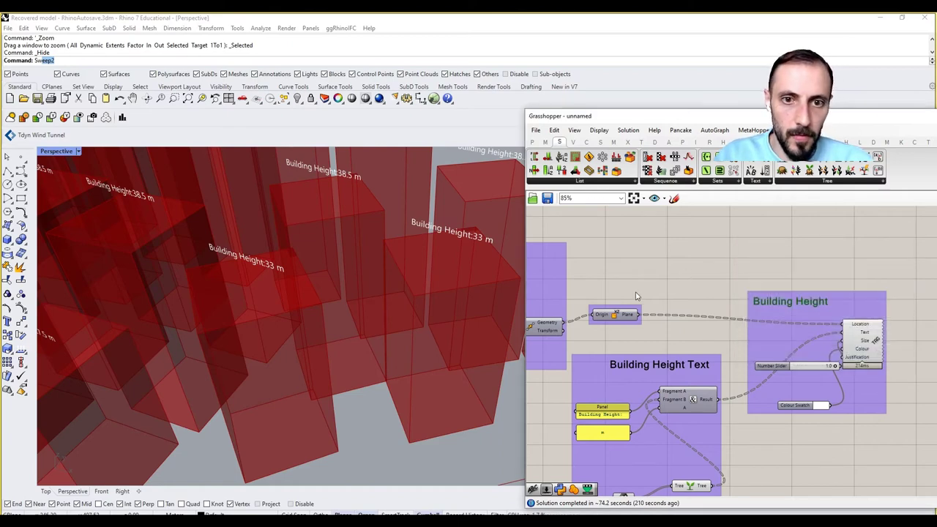
- Examine the towers and trace the definition back to the Number parameter that carries the building heights
{"action": "scroll", "coordinate": [388, 286], "scroll_direction": "down", "scroll_amount": 5}
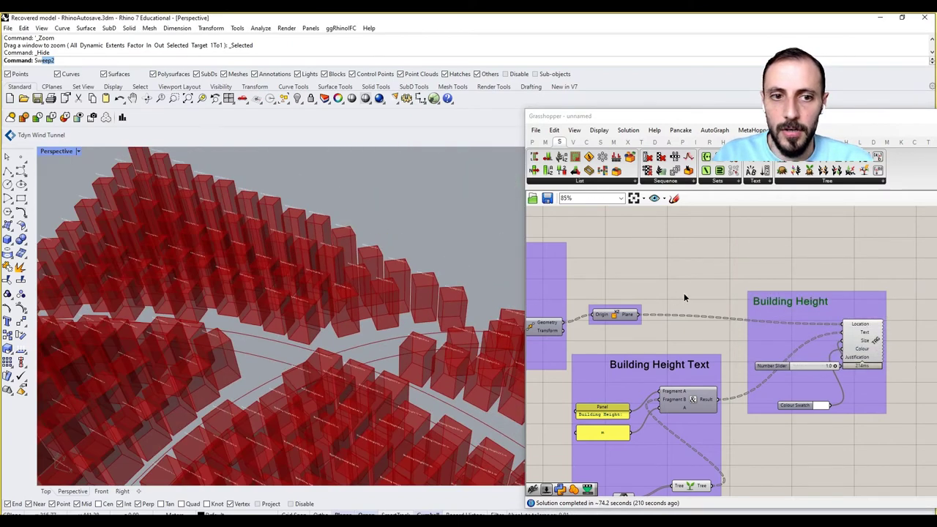
{"action": "scroll", "coordinate": [647, 326], "scroll_direction": "down", "scroll_amount": 5}
{"action": "scroll", "coordinate": [659, 322], "scroll_direction": "up", "scroll_amount": 3}
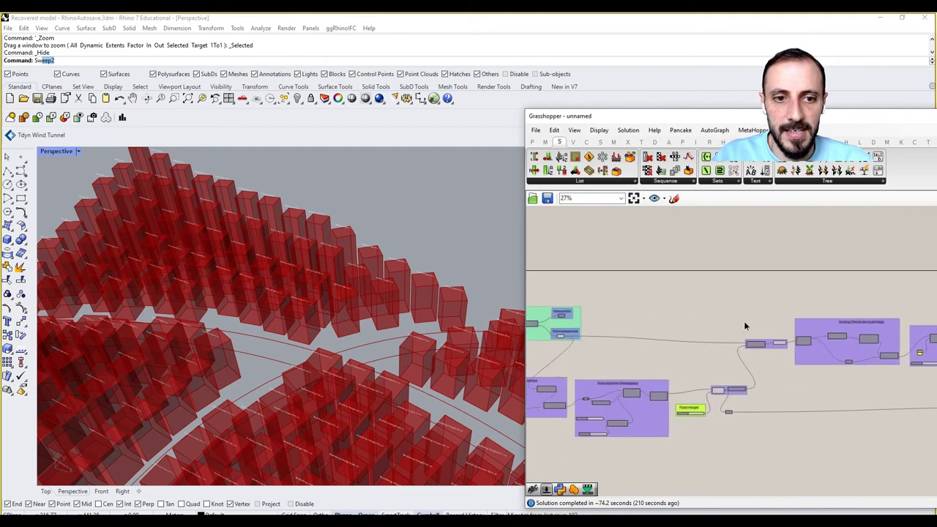
{"action": "scroll", "coordinate": [696, 322], "scroll_direction": "up", "scroll_amount": 2}
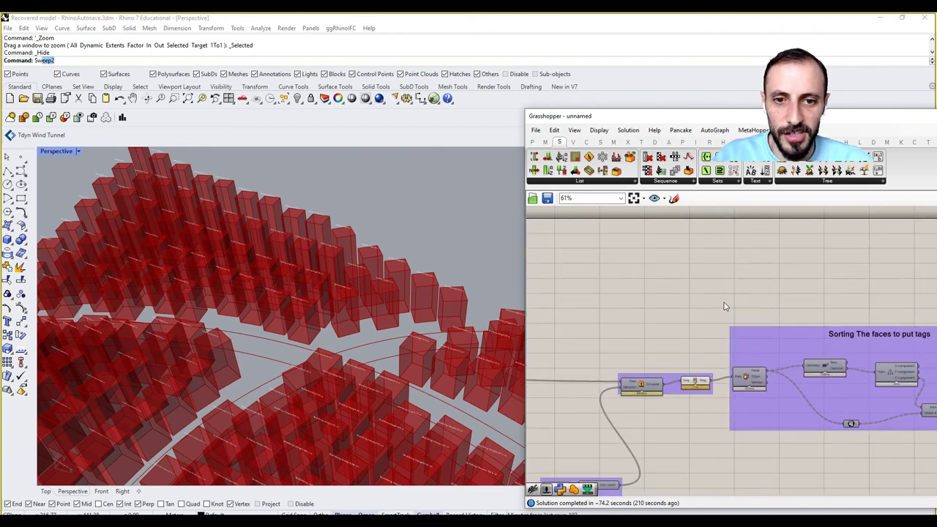
{"action": "right_click_drag", "start_coordinate": [511, 308], "coordinate": [425, 314], "text": "shift"}
{"action": "double_click", "coordinate": [677, 298]}
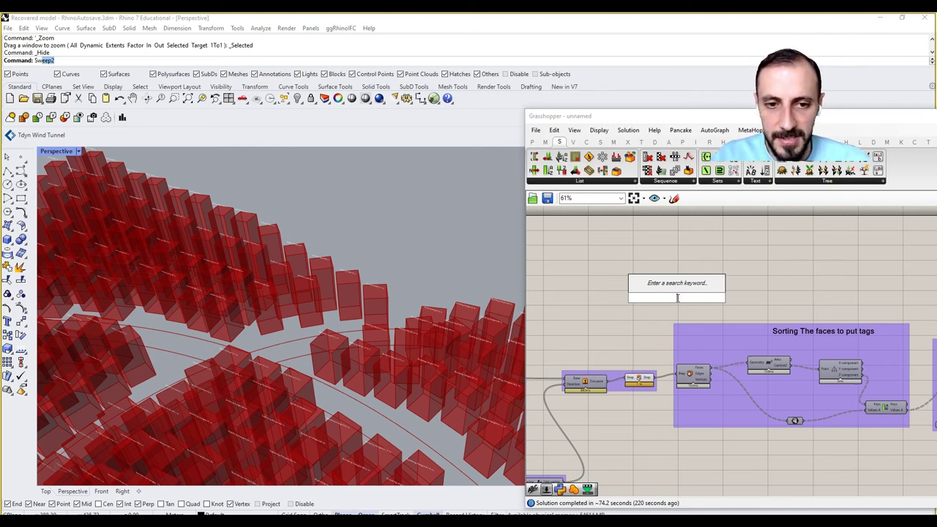
{"action": "key", "text": "Escape"}
{"action": "right_click_drag", "start_coordinate": [606, 327], "coordinate": [682, 273]}
{"action": "right_click_drag", "start_coordinate": [736, 410], "coordinate": [759, 391]}
{"action": "double_click", "coordinate": [701, 394]}
{"action": "key", "text": "Escape"}
{"action": "mouse_move", "coordinate": [665, 388]}
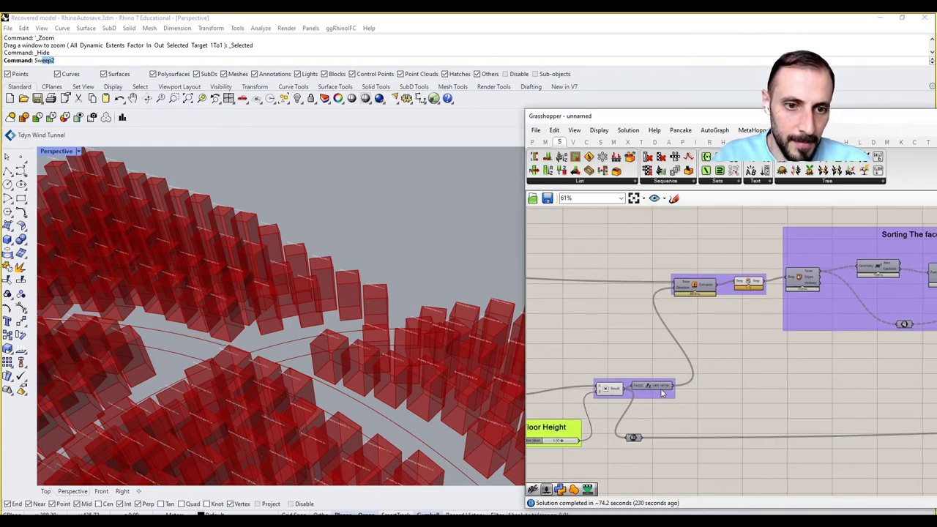
{"action": "mouse_move", "coordinate": [634, 437]}
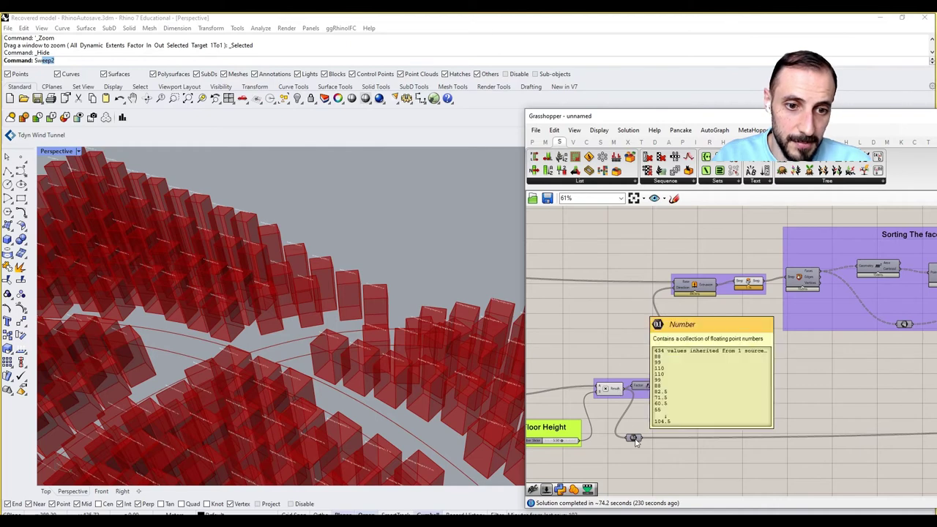
{"action": "double_click", "coordinate": [769, 388]}
{"action": "type", "text": "re"}
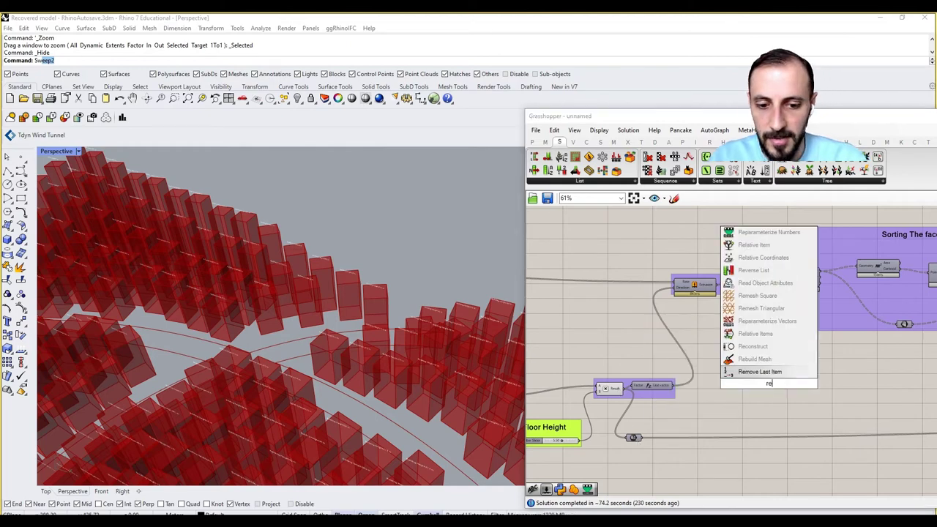
{"action": "key", "text": "Escape"}
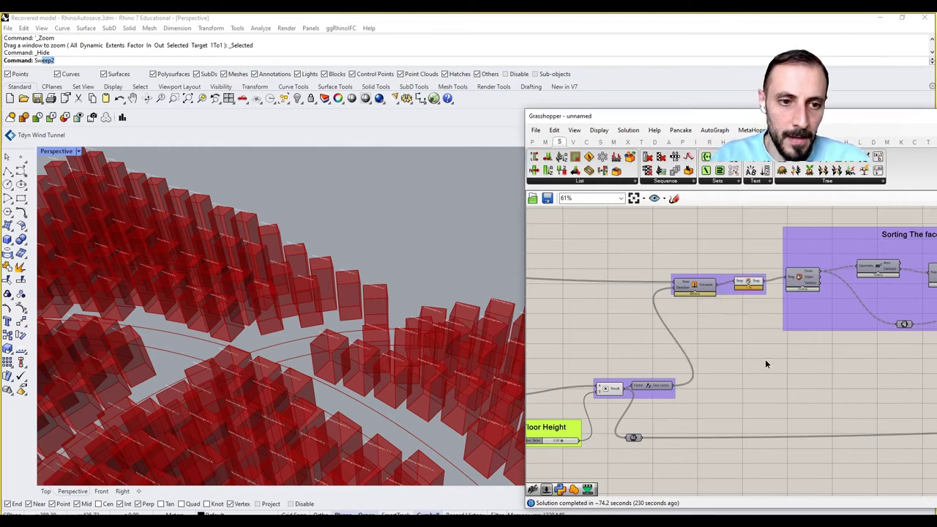
- Add a Gradient component below the extrusion group and apply the preset running from dark green to bright yellow-green
{"action": "double_click", "coordinate": [766, 364]}
{"action": "type", "text": "grad"}
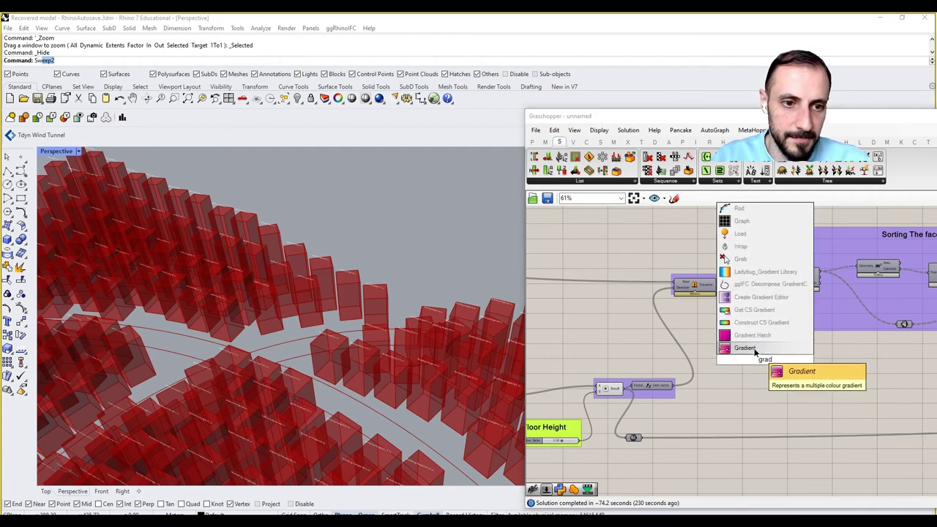
{"action": "left_click", "coordinate": [755, 349]}
{"action": "right_click", "coordinate": [773, 363]}
{"action": "mouse_move", "coordinate": [802, 420]}
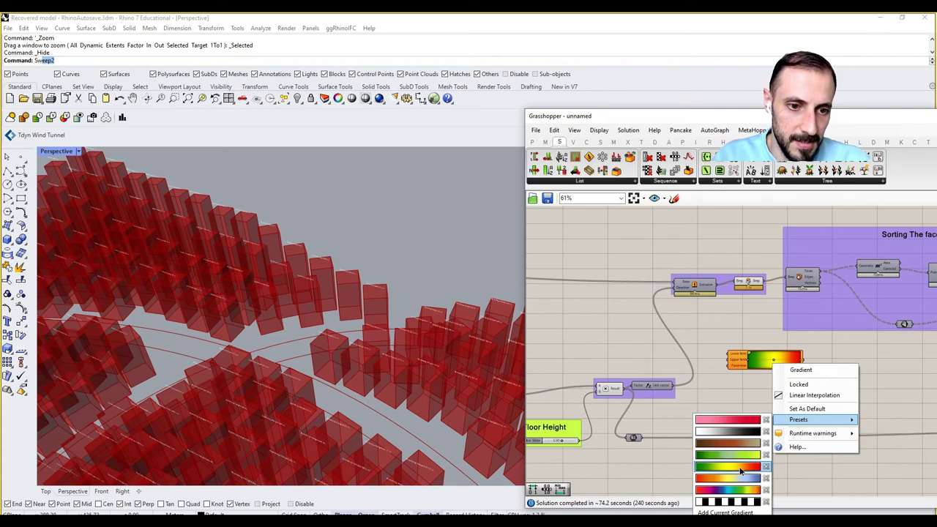
{"action": "left_click", "coordinate": [741, 468]}
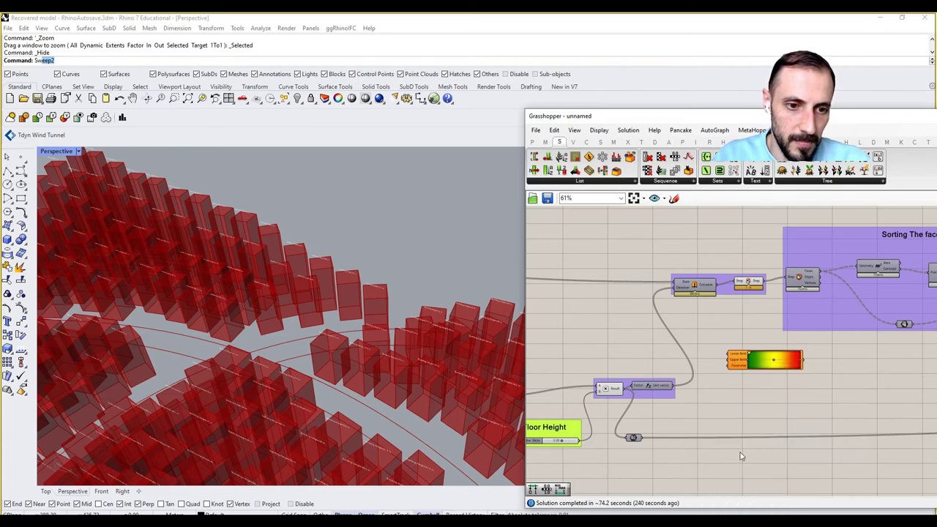
{"action": "right_click", "coordinate": [759, 368]}
{"action": "mouse_move", "coordinate": [779, 422]}
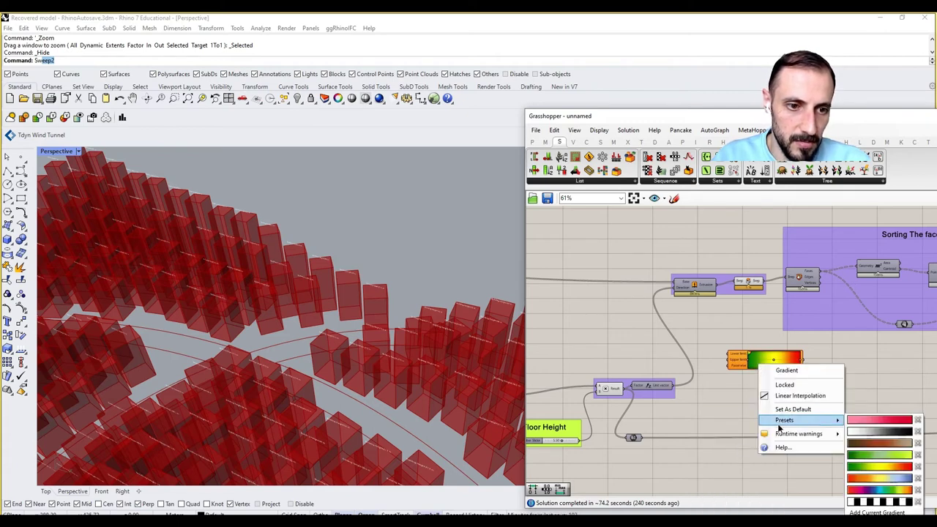
{"action": "left_click", "coordinate": [879, 454]}
- Remove one intermediate colour grip from the gradient and respace the two remaining intermediate grips evenly
{"action": "scroll", "coordinate": [817, 359], "scroll_direction": "up", "scroll_amount": 6}
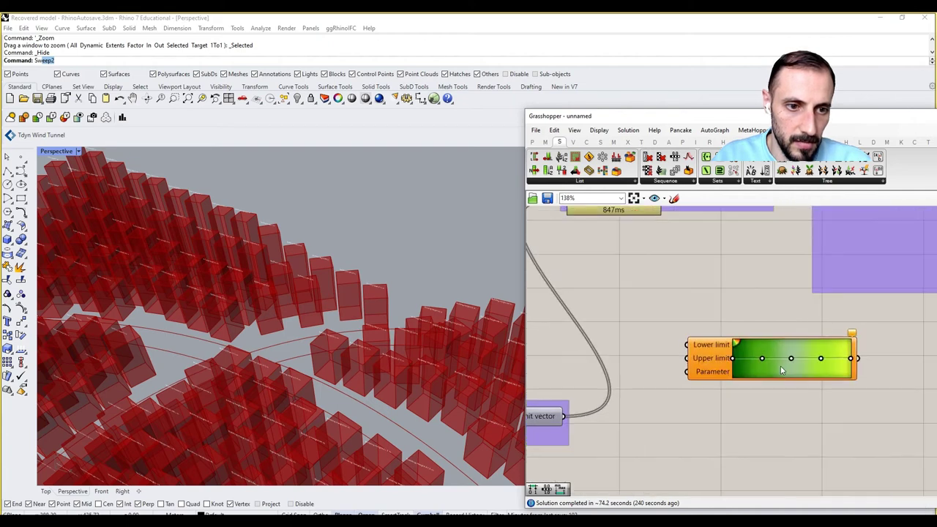
{"action": "left_click_drag", "start_coordinate": [803, 354], "coordinate": [810, 445]}
{"action": "left_click_drag", "start_coordinate": [764, 354], "coordinate": [800, 355]}
{"action": "left_click_drag", "start_coordinate": [723, 354], "coordinate": [742, 355]}
{"action": "left_click_drag", "start_coordinate": [799, 354], "coordinate": [796, 354]}
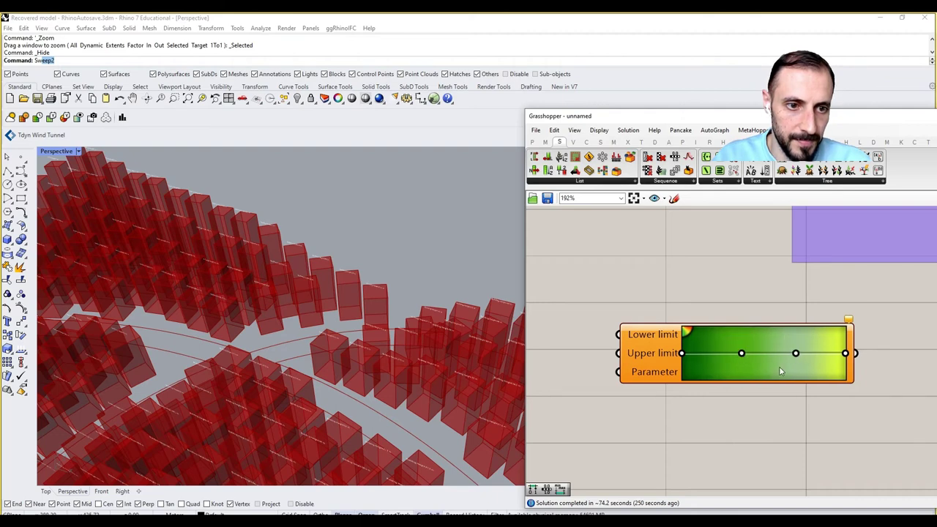
{"action": "scroll", "coordinate": [779, 371], "scroll_direction": "down", "scroll_amount": 4}
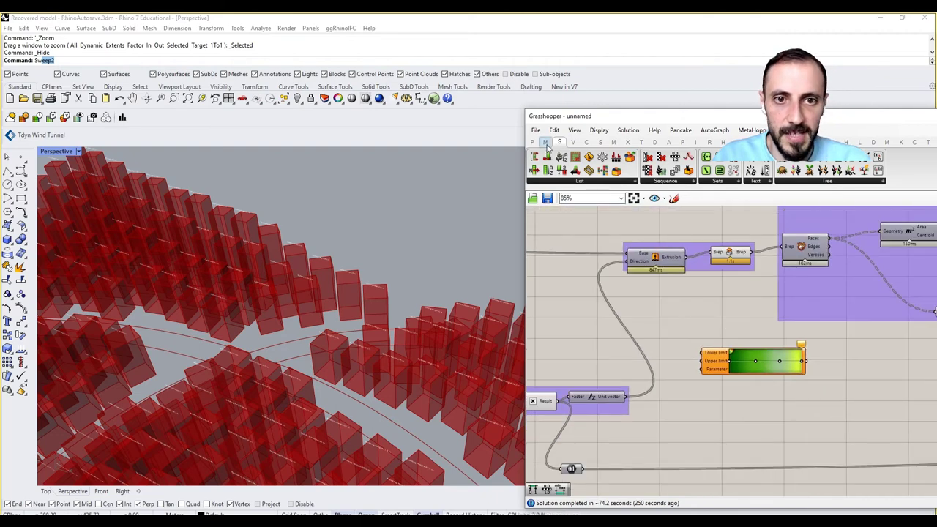
- Add a Bounds component and feed its Numbers input from the Result of the floor-height multiplication
{"action": "left_click", "coordinate": [545, 142]}
{"action": "left_click", "coordinate": [553, 181]}
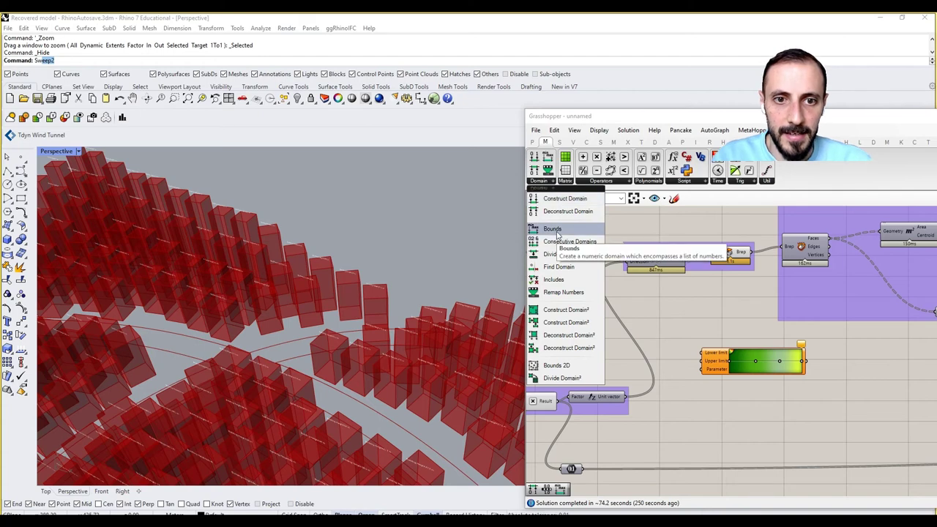
{"action": "left_click", "coordinate": [556, 229]}
{"action": "left_click", "coordinate": [682, 425]}
{"action": "right_click_drag", "start_coordinate": [566, 402], "coordinate": [624, 395]}
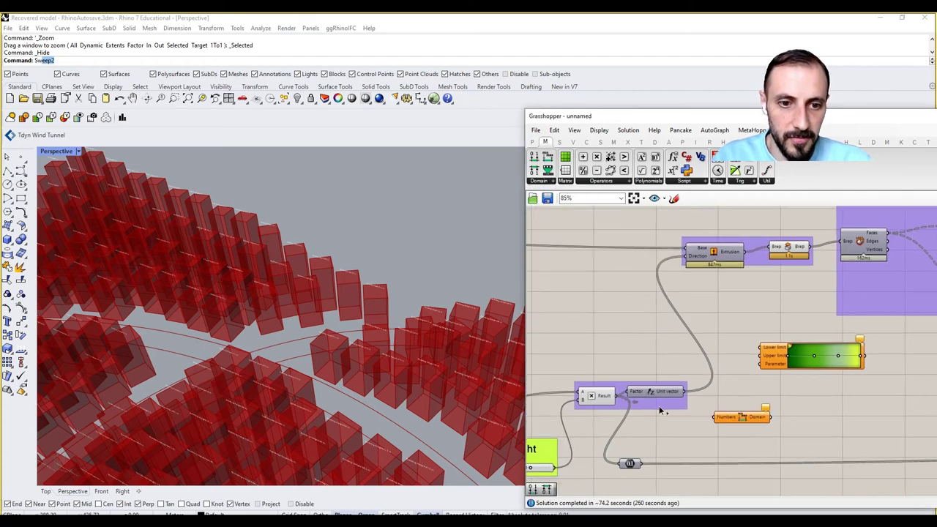
{"action": "left_click_drag", "start_coordinate": [678, 414], "coordinate": [715, 417]}
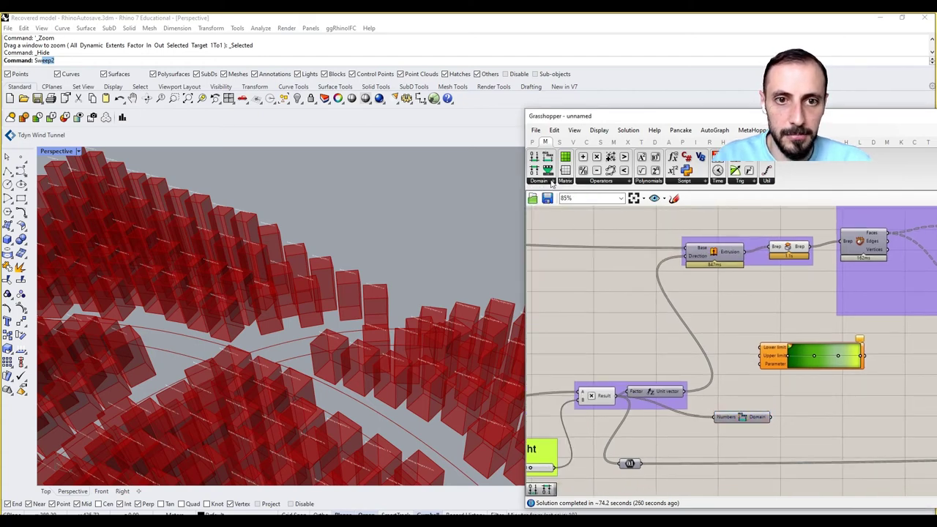
- Add a Deconstruct Domain component and connect the Bounds component's Domain output to it
{"action": "left_click", "coordinate": [553, 181]}
{"action": "left_click", "coordinate": [565, 210]}
{"action": "left_click", "coordinate": [815, 429]}
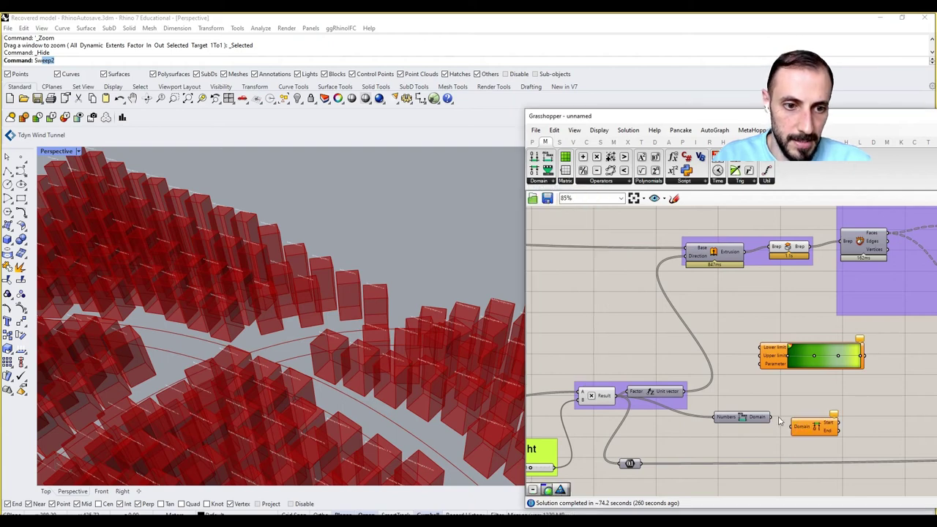
{"action": "left_click_drag", "start_coordinate": [782, 428], "coordinate": [792, 427]}
{"action": "mouse_move", "coordinate": [765, 420]}
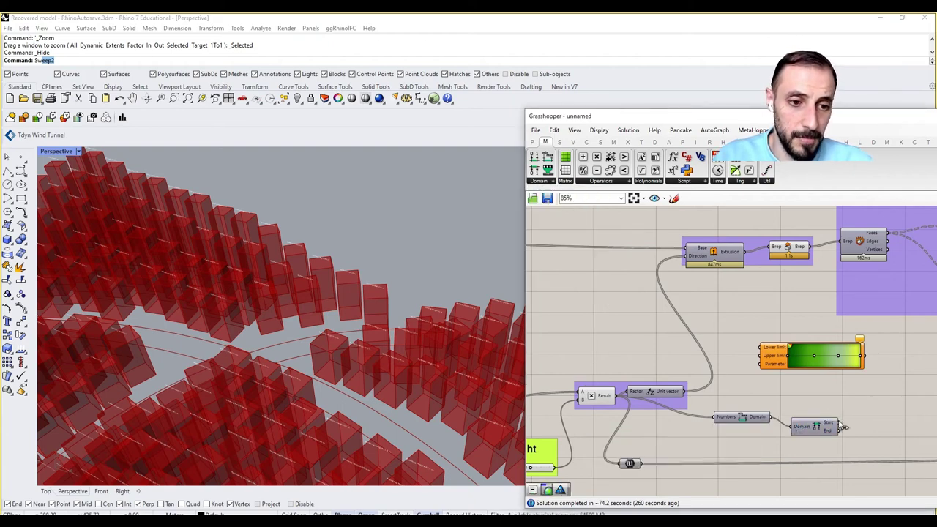
- Connect the domain's Start and End to the gradient's Lower and Upper limits, link Bounds to Parameter, and line up the components
{"action": "left_click_drag", "start_coordinate": [844, 428], "coordinate": [768, 352]}
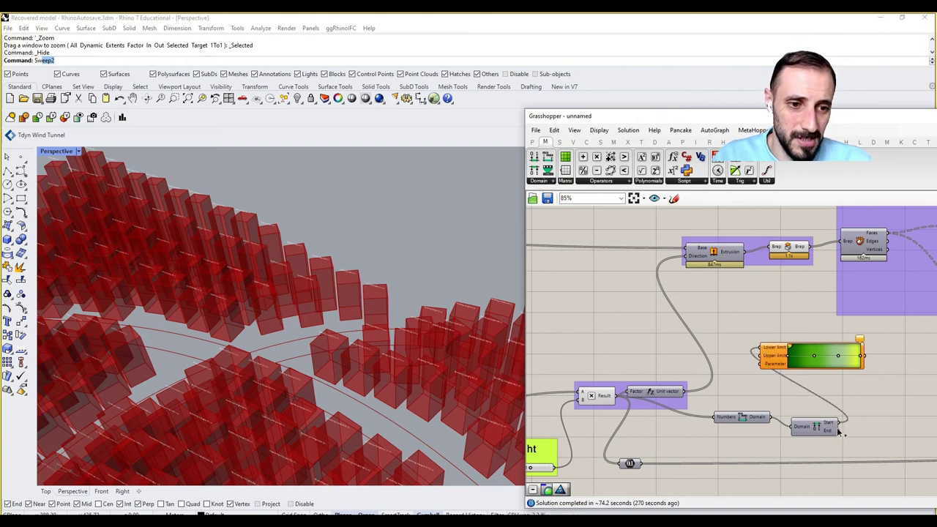
{"action": "left_click_drag", "start_coordinate": [842, 429], "coordinate": [765, 357]}
{"action": "left_click_drag", "start_coordinate": [770, 418], "coordinate": [890, 390]}
{"action": "right_click_drag", "start_coordinate": [894, 395], "coordinate": [780, 380]}
{"action": "left_click_drag", "start_coordinate": [780, 378], "coordinate": [808, 406]}
{"action": "left_click_drag", "start_coordinate": [702, 410], "coordinate": [701, 425]}
{"action": "left_click_drag", "start_coordinate": [642, 402], "coordinate": [628, 402]}
{"action": "left_click_drag", "start_coordinate": [701, 425], "coordinate": [693, 378]}
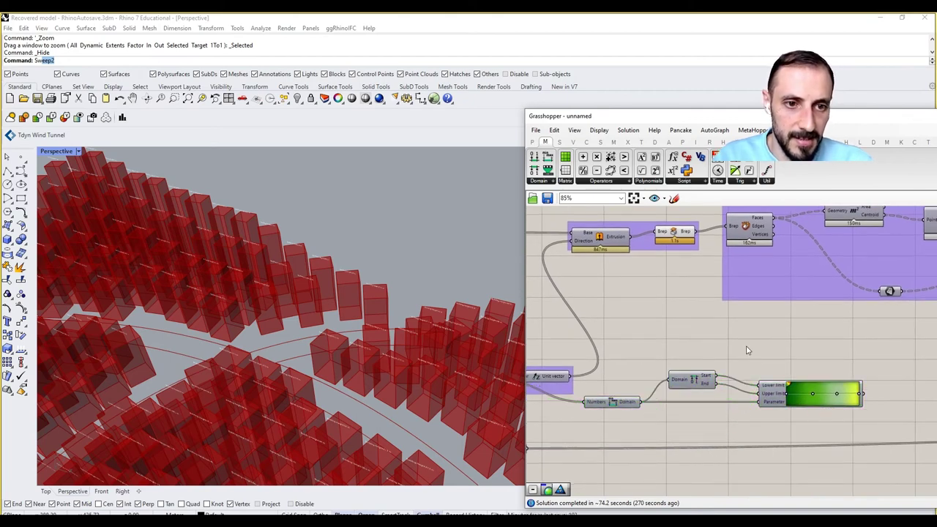
- Add a Custom Preview component fed by the capped Breps and turn off the capping component's own preview
{"action": "double_click", "coordinate": [747, 347]}
{"action": "type", "text": "prev"}
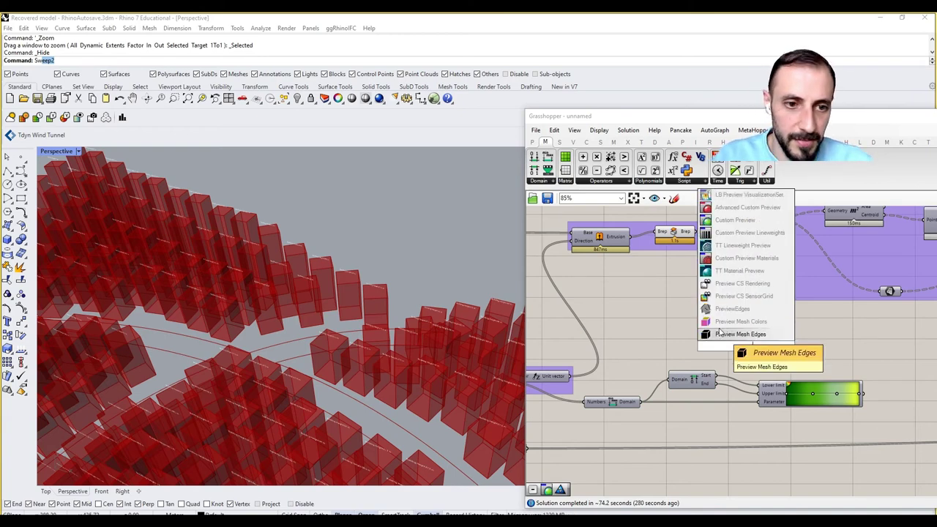
{"action": "left_click", "coordinate": [732, 220]}
{"action": "left_click_drag", "start_coordinate": [699, 232], "coordinate": [744, 347]}
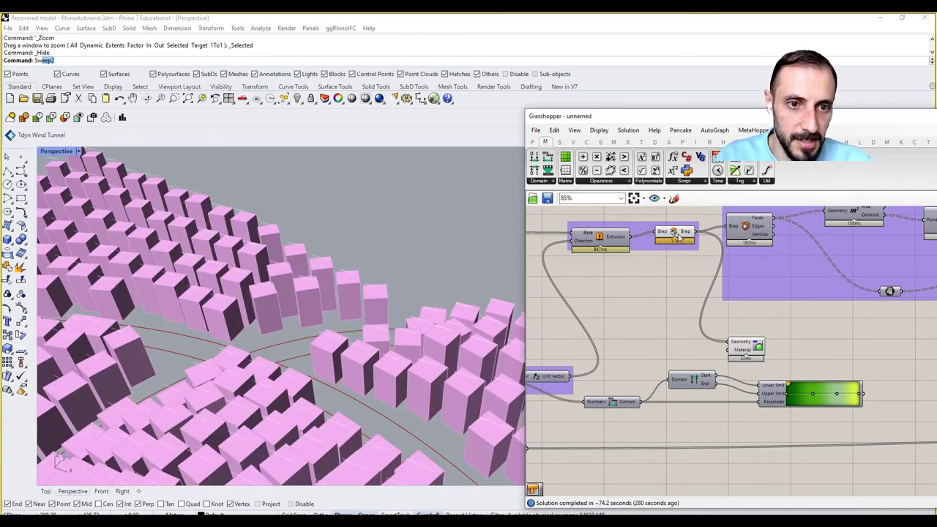
{"action": "right_click", "coordinate": [678, 234]}
{"action": "left_click", "coordinate": [699, 254]}
- Turn off the Custom Preview's display, connect the gradient output to its Material input, and turn the display back on
{"action": "right_click", "coordinate": [761, 341]}
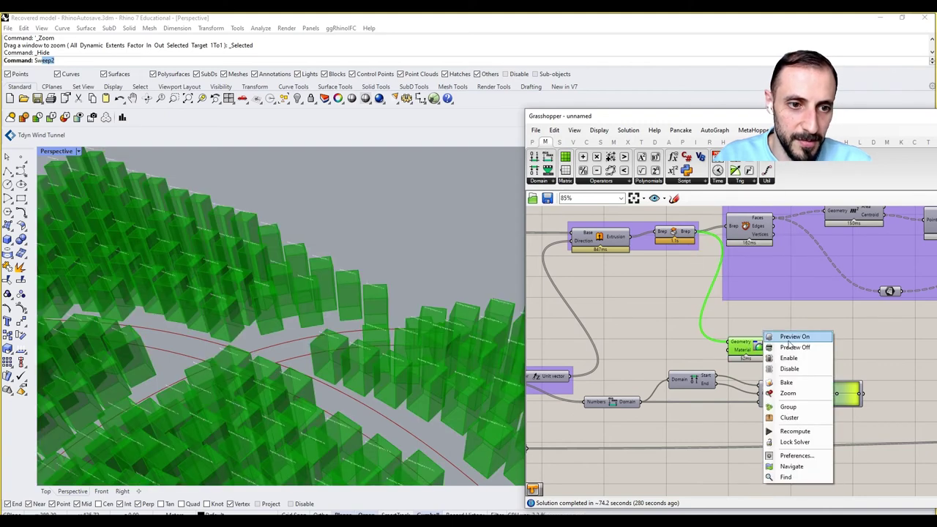
{"action": "left_click", "coordinate": [792, 347]}
{"action": "left_click_drag", "start_coordinate": [862, 393], "coordinate": [735, 355]}
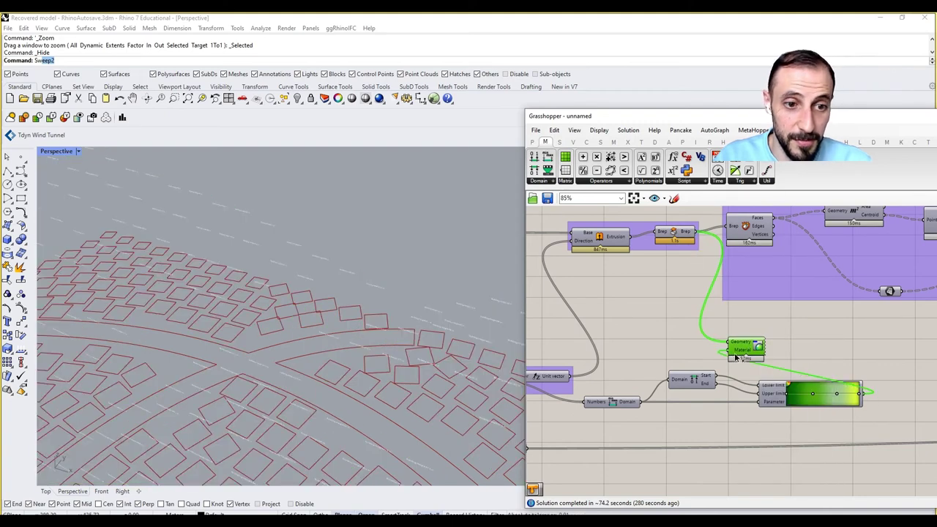
{"action": "right_click", "coordinate": [747, 333]}
{"action": "left_click", "coordinate": [757, 334]}
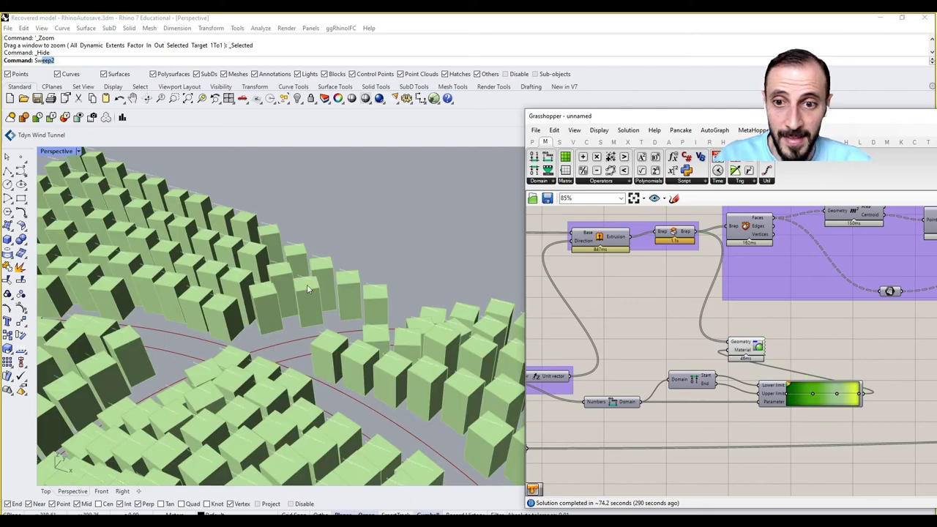
- Place the Custom Preview above the gradient's output end and rewire the gradient's Parameter to the floor-height multiplication Result
{"action": "scroll", "coordinate": [306, 293], "scroll_direction": "down", "scroll_amount": 6}
{"action": "left_click_drag", "start_coordinate": [758, 350], "coordinate": [864, 352]}
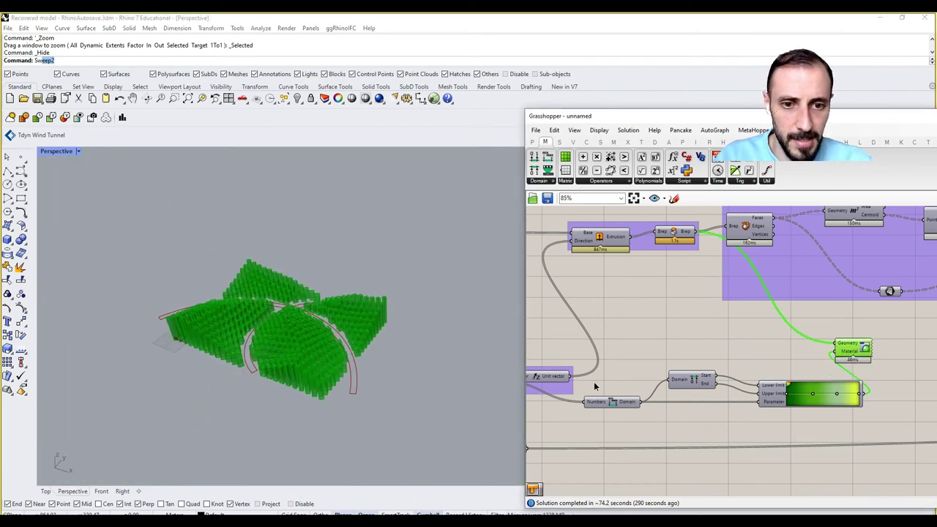
{"action": "right_click_drag", "start_coordinate": [596, 381], "coordinate": [656, 380]}
{"action": "left_click_drag", "start_coordinate": [611, 393], "coordinate": [819, 399]}
{"action": "right_click_drag", "start_coordinate": [334, 336], "coordinate": [314, 339], "text": "shift"}
{"action": "right_click_drag", "start_coordinate": [709, 364], "coordinate": [655, 363]}
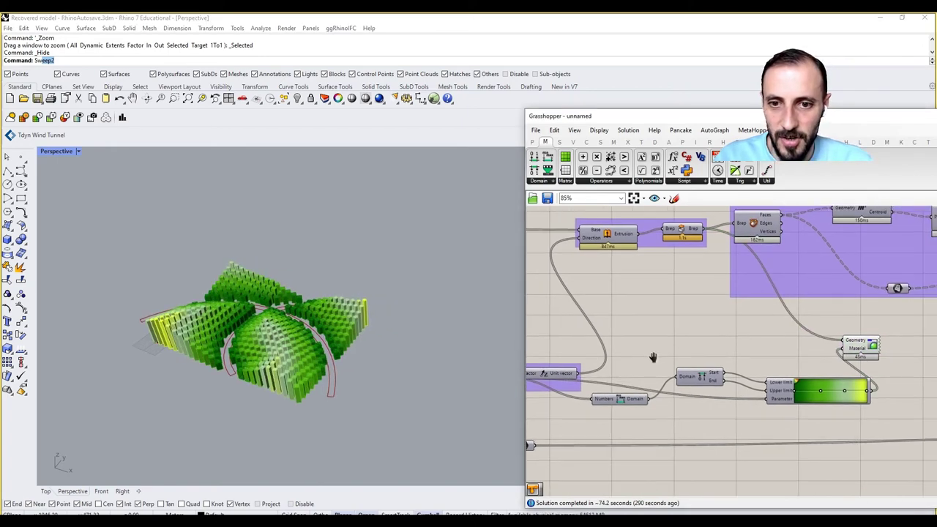
- Switch the gradient to the green-yellow-red preset
{"action": "scroll", "coordinate": [841, 406], "scroll_direction": "up", "scroll_amount": 3}
{"action": "right_click", "coordinate": [843, 396]}
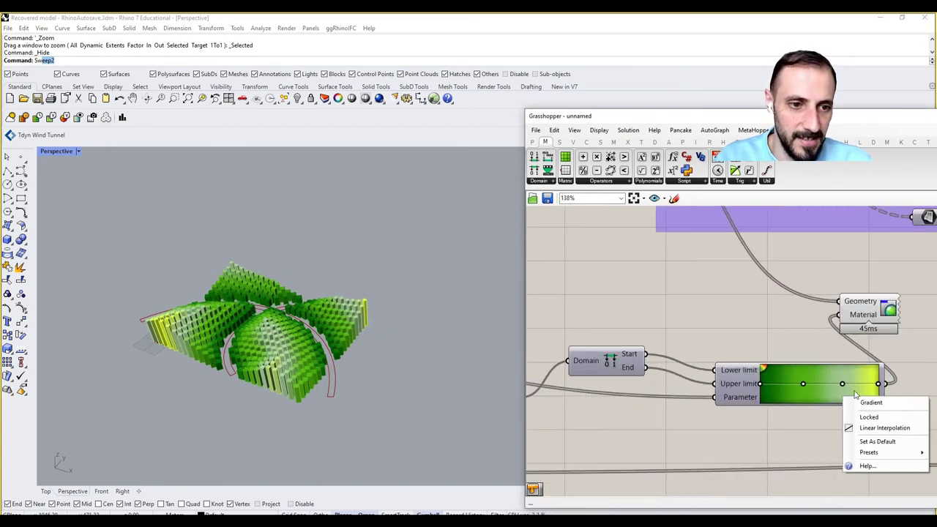
{"action": "scroll", "coordinate": [878, 389], "scroll_direction": "up", "scroll_amount": 1}
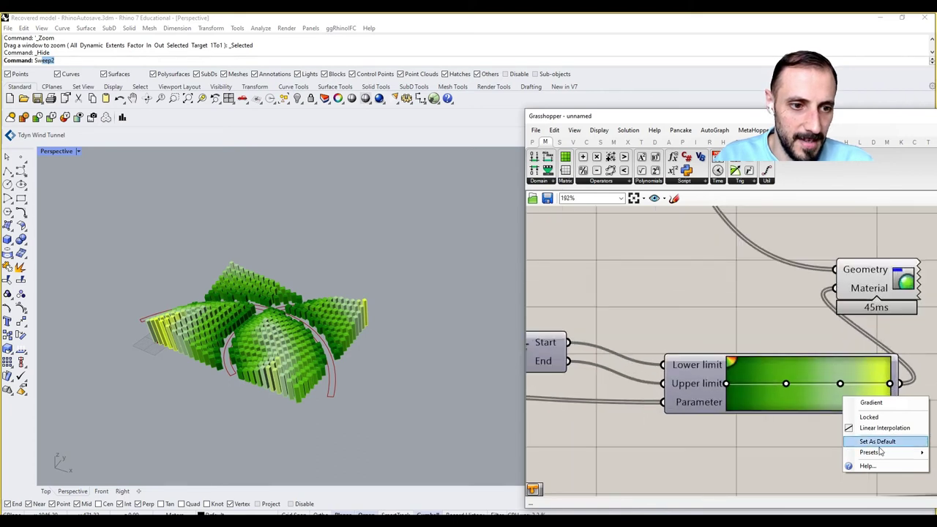
{"action": "mouse_move", "coordinate": [880, 453]}
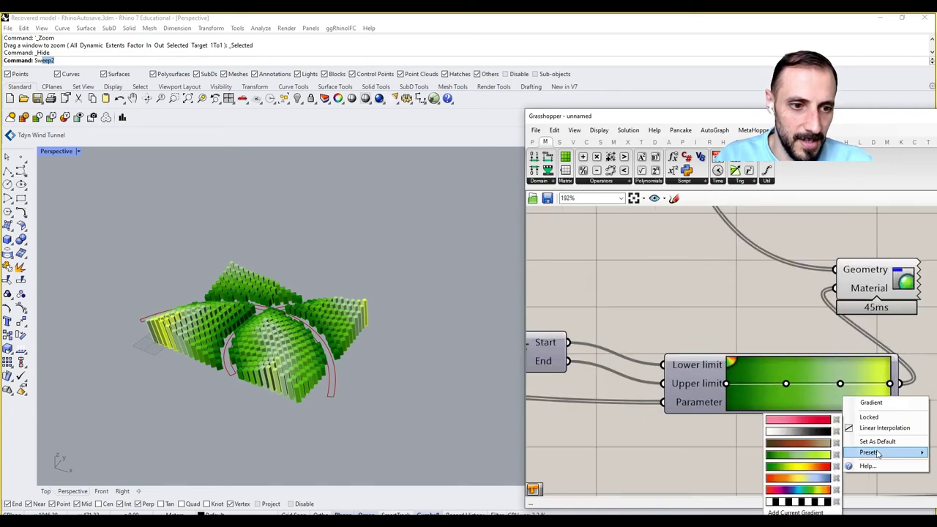
{"action": "left_click", "coordinate": [804, 469]}
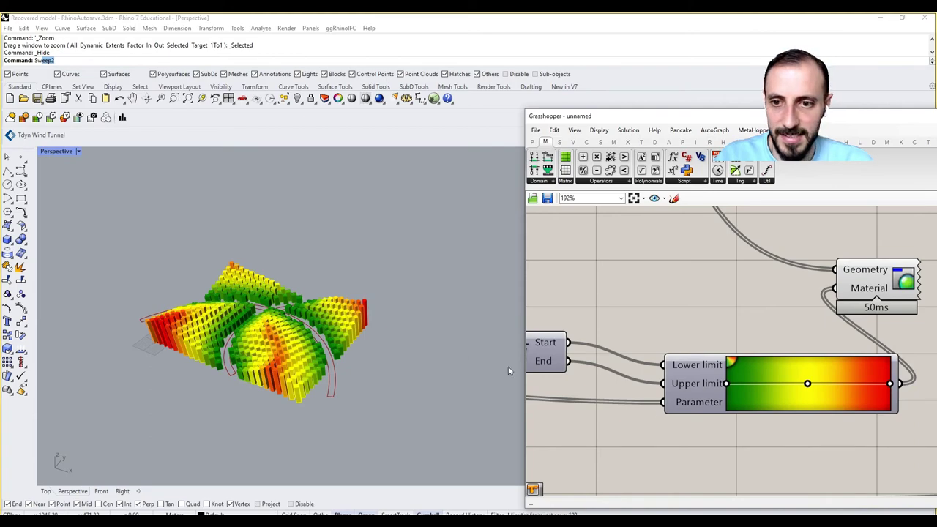
- Inspect the gradient-coloured towers and their building-height tags up close, from the tallest red ones to the lowest green ones
{"action": "right_click_drag", "start_coordinate": [395, 307], "coordinate": [333, 346]}
{"action": "scroll", "coordinate": [284, 306], "scroll_direction": "up", "scroll_amount": 7}
{"action": "right_click_drag", "start_coordinate": [256, 333], "coordinate": [297, 297]}
{"action": "scroll", "coordinate": [440, 293], "scroll_direction": "up", "scroll_amount": 10}
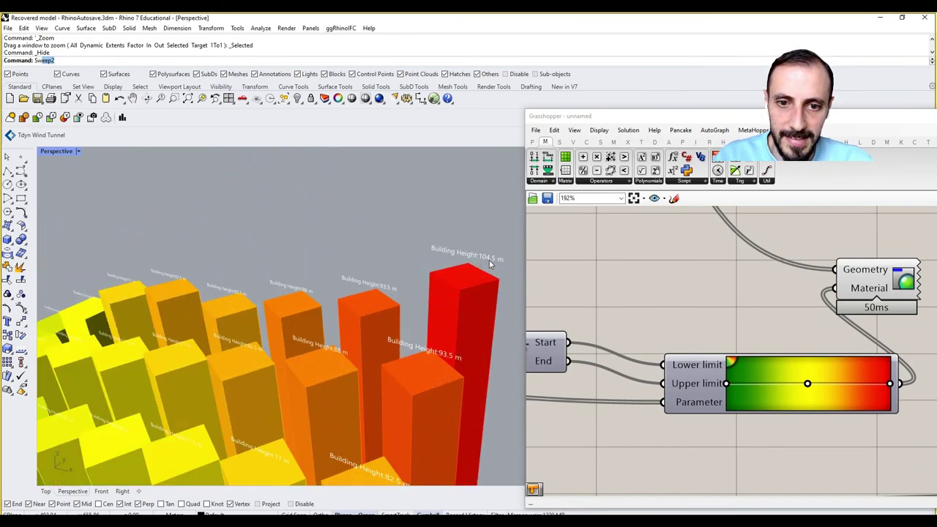
{"action": "scroll", "coordinate": [375, 274], "scroll_direction": "down", "scroll_amount": 6}
{"action": "scroll", "coordinate": [241, 287], "scroll_direction": "down", "scroll_amount": 5}
{"action": "right_click_drag", "start_coordinate": [252, 277], "coordinate": [267, 301]}
{"action": "scroll", "coordinate": [277, 285], "scroll_direction": "up", "scroll_amount": 10}
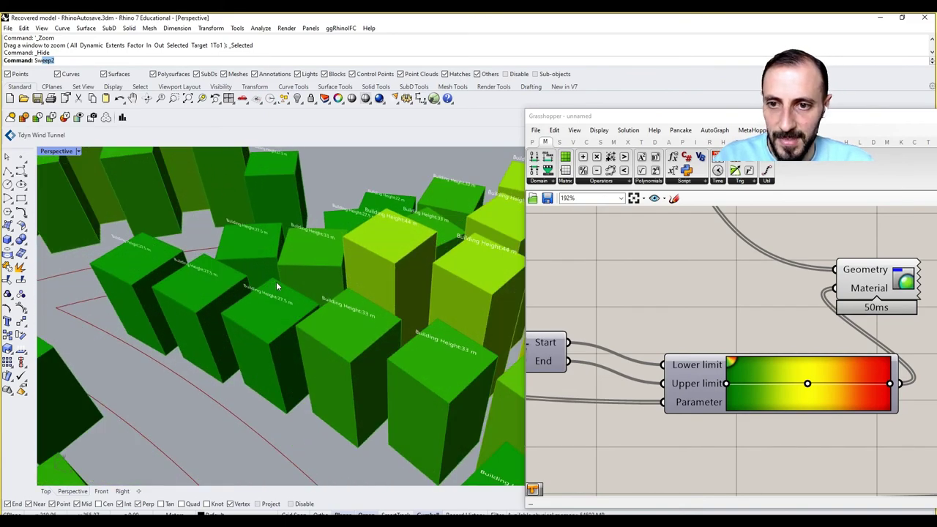
{"action": "scroll", "coordinate": [276, 286], "scroll_direction": "down", "scroll_amount": 5}
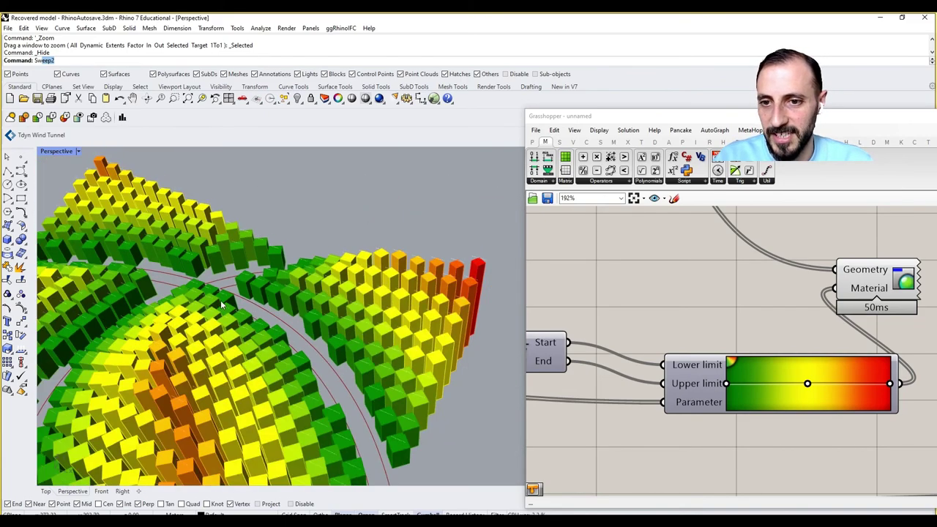
{"action": "scroll", "coordinate": [217, 300], "scroll_direction": "up", "scroll_amount": 8}
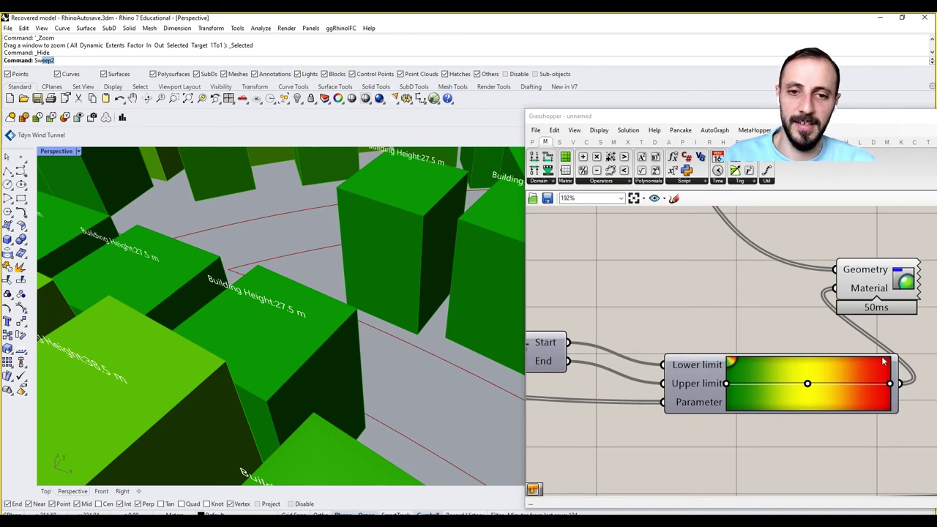
- Group the Bounds, Deconstruct Domain, gradient and Custom Preview components together
{"action": "scroll", "coordinate": [839, 353], "scroll_direction": "down", "scroll_amount": 6}
{"action": "left_click_drag", "start_coordinate": [863, 329], "coordinate": [725, 388]}
{"action": "left_click_drag", "start_coordinate": [757, 351], "coordinate": [776, 356]}
{"action": "left_click", "coordinate": [760, 307]}
{"action": "scroll", "coordinate": [756, 294], "scroll_direction": "up", "scroll_amount": 3}
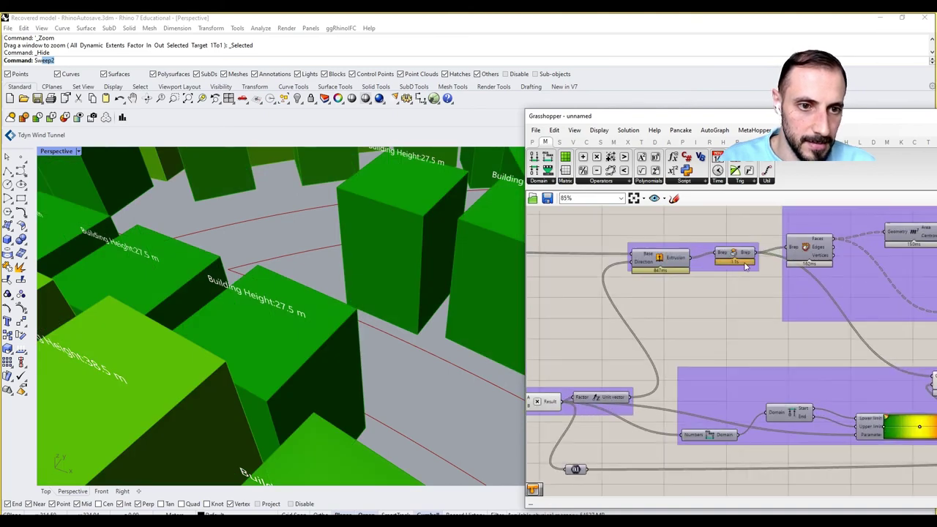
- Add a Brep parameter between the capped Breps and the Custom Preview's Geometry input, and include it in the gradient components' group
{"action": "double_click", "coordinate": [738, 319]}
{"action": "type", "text": "brep"}
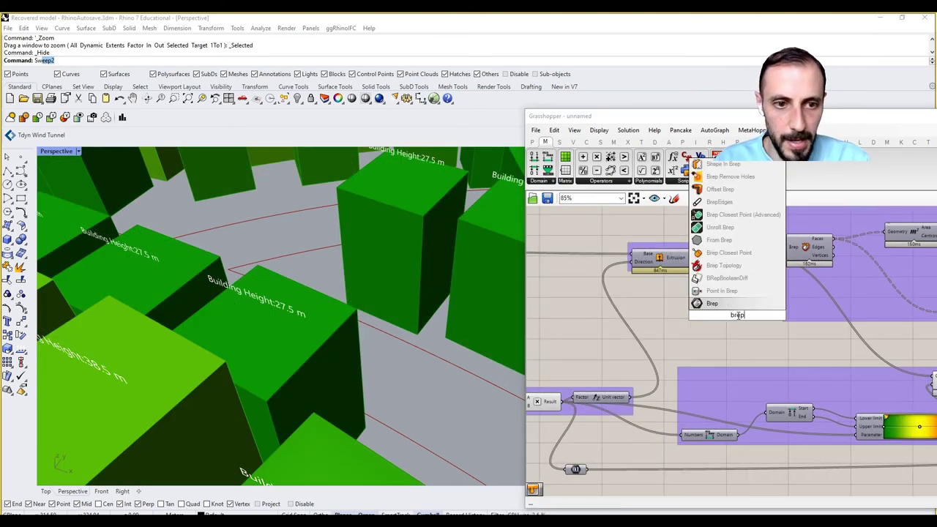
{"action": "key", "text": "Return"}
{"action": "left_click_drag", "start_coordinate": [762, 260], "coordinate": [916, 379]}
{"action": "right_click", "coordinate": [785, 388]}
{"action": "left_click", "coordinate": [816, 464]}
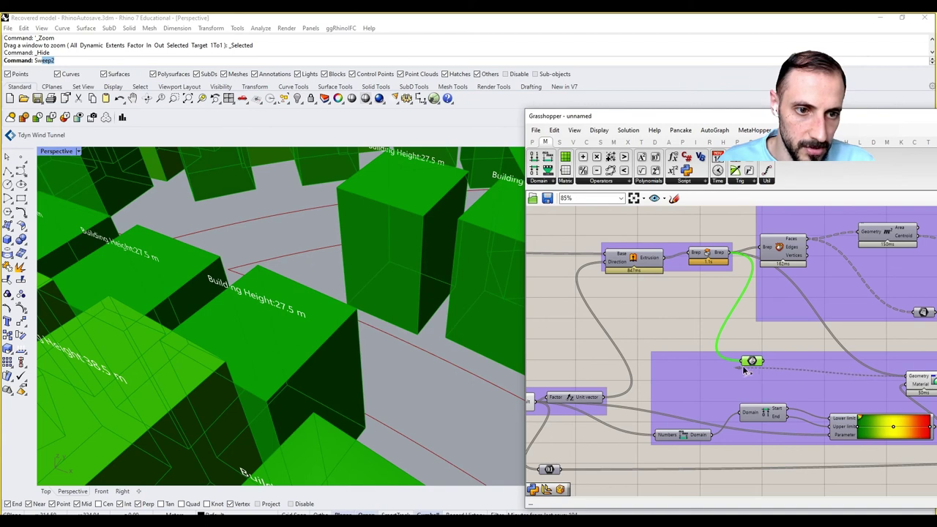
{"action": "left_click_drag", "start_coordinate": [754, 360], "coordinate": [754, 365]}
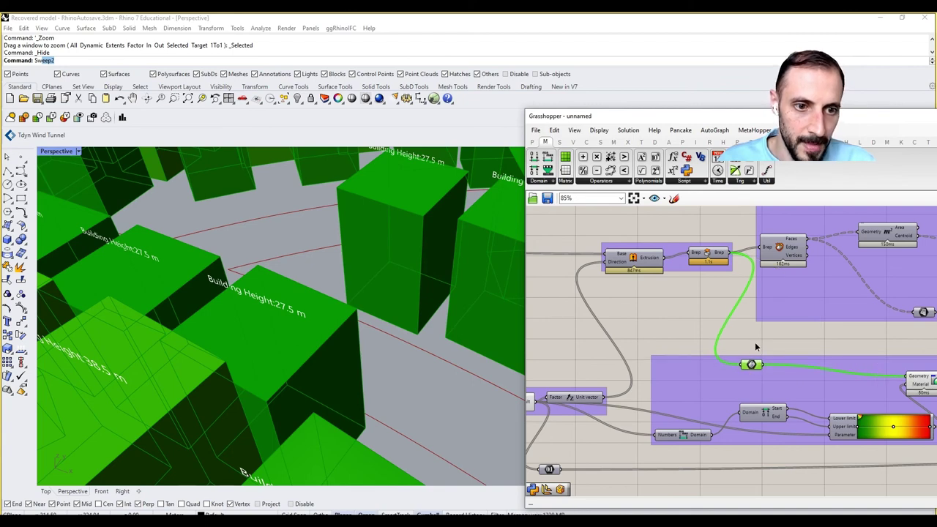
- Add a Scribble note just above the gradient components' group
{"action": "double_click", "coordinate": [756, 347]}
{"action": "type", "text": "sx"}
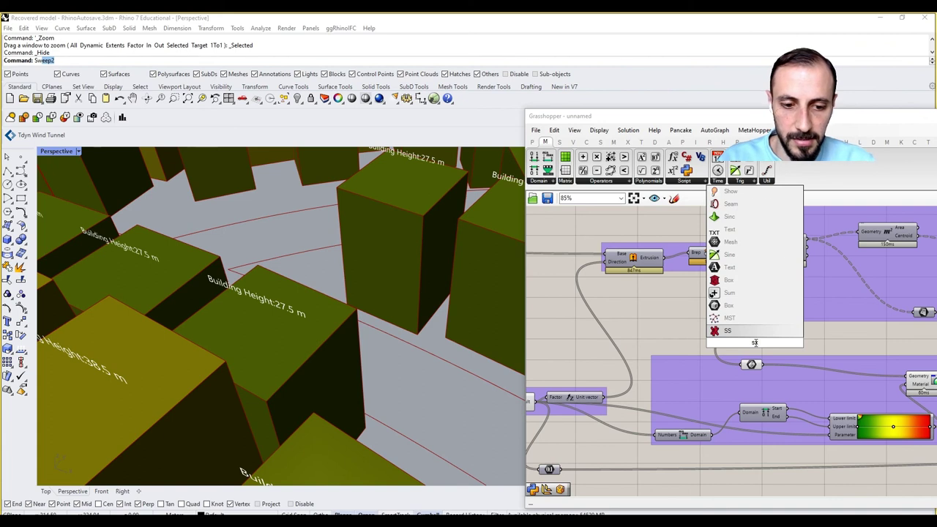
{"action": "key", "text": "BackSpace"}
{"action": "type", "text": "crib"}
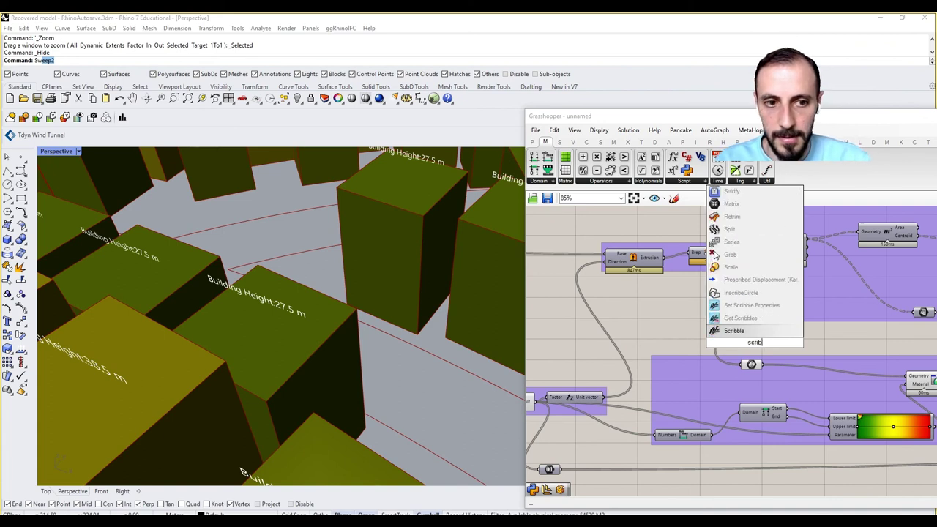
{"action": "left_click", "coordinate": [776, 333]}
{"action": "left_click_drag", "start_coordinate": [767, 337], "coordinate": [804, 351]}
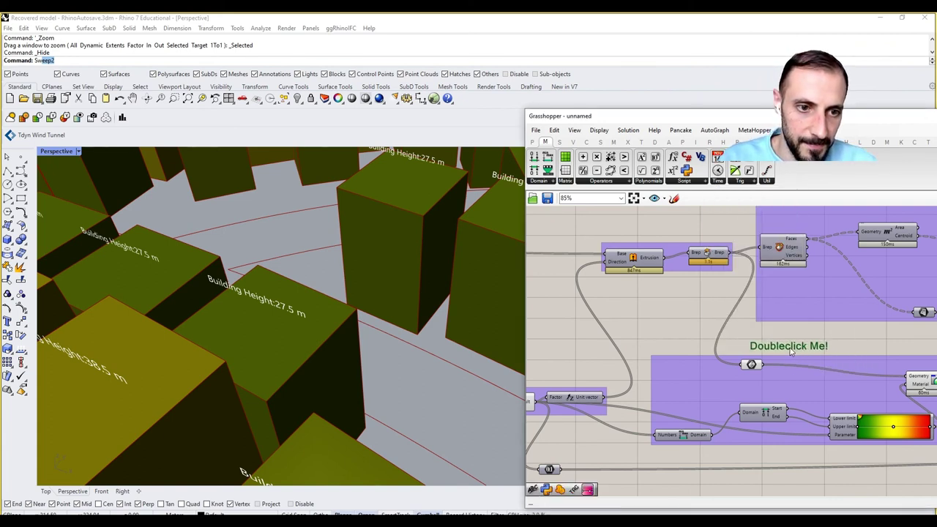
- Set the Scribble's text to "Color Visualization" and add it to the gradient components' group
{"action": "double_click", "coordinate": [790, 352]}
{"action": "type", "text": "Color Visu"}
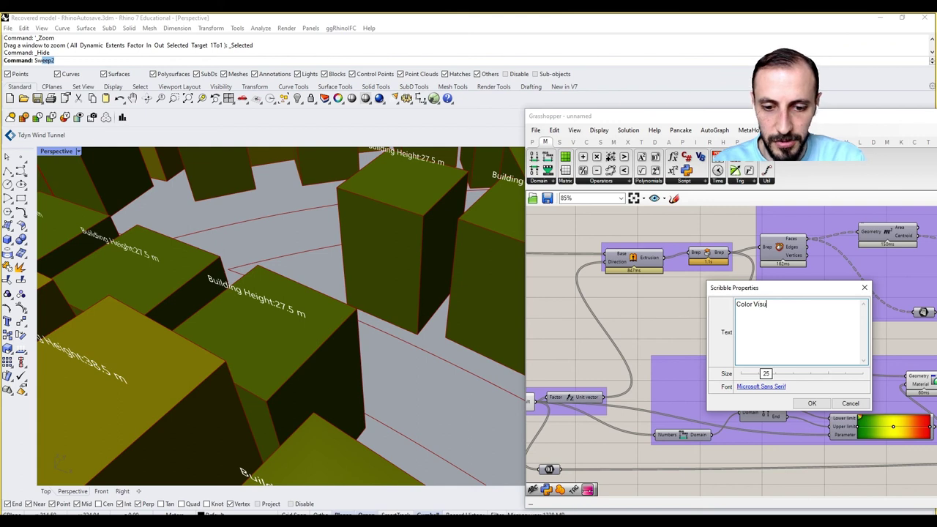
{"action": "type", "text": "alization"}
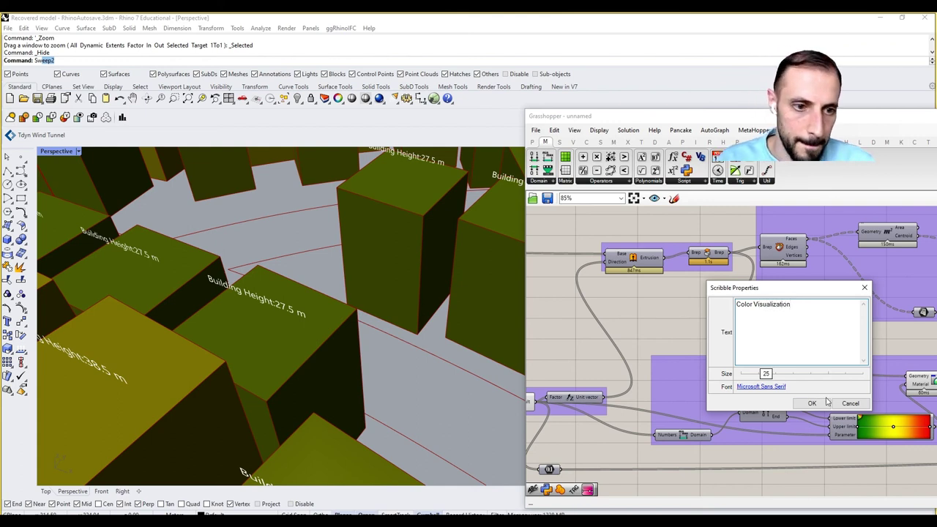
{"action": "left_click", "coordinate": [812, 404]}
{"action": "right_click", "coordinate": [821, 373]}
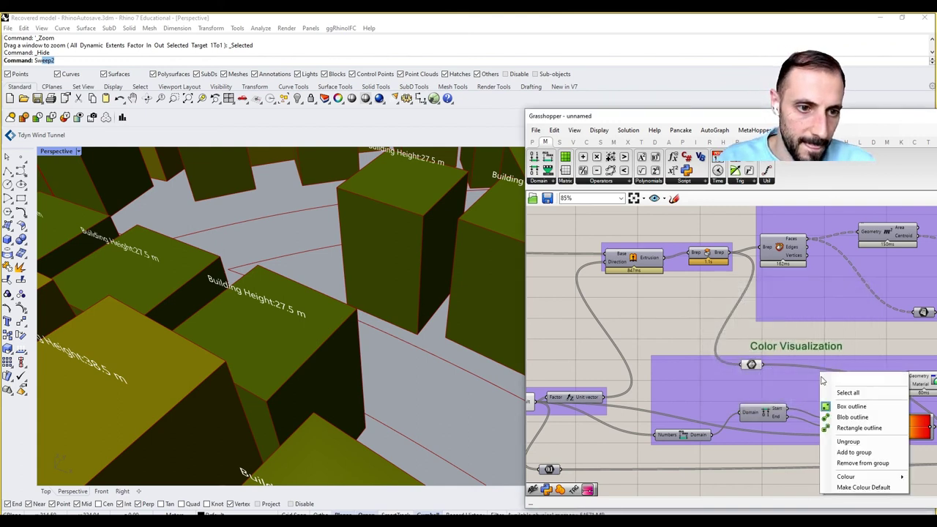
{"action": "left_click", "coordinate": [848, 451]}
- Reposition the Color Visualization group below the face-sorting group and move the group with the yellow panels slightly lower
{"action": "right_click_drag", "start_coordinate": [844, 359], "coordinate": [790, 359]}
{"action": "scroll", "coordinate": [793, 358], "scroll_direction": "down", "scroll_amount": 5}
{"action": "left_click", "coordinate": [798, 359]}
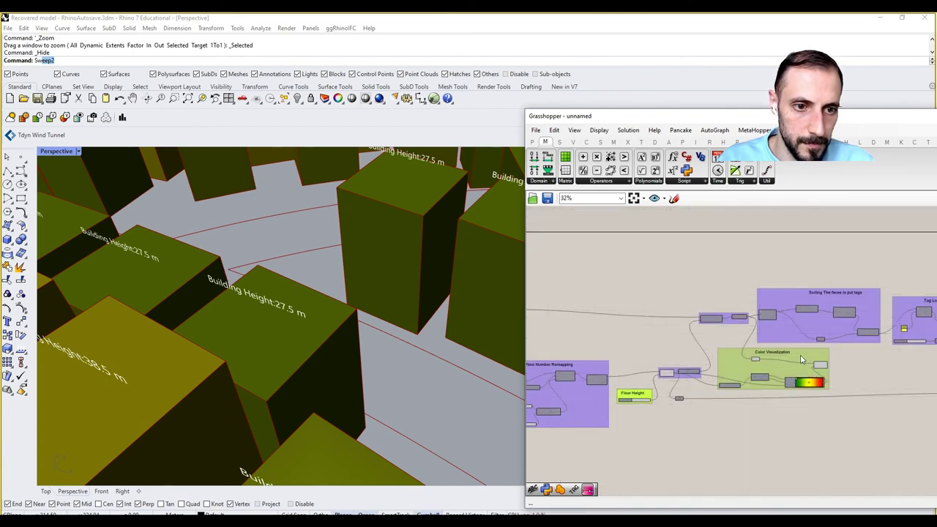
{"action": "scroll", "coordinate": [802, 358], "scroll_direction": "up", "scroll_amount": 3}
{"action": "left_click_drag", "start_coordinate": [803, 357], "coordinate": [808, 369]}
{"action": "left_click", "coordinate": [821, 457]}
{"action": "right_click_drag", "start_coordinate": [815, 452], "coordinate": [784, 415]}
{"action": "scroll", "coordinate": [766, 391], "scroll_direction": "down", "scroll_amount": 4}
{"action": "right_click_drag", "start_coordinate": [732, 389], "coordinate": [651, 378]}
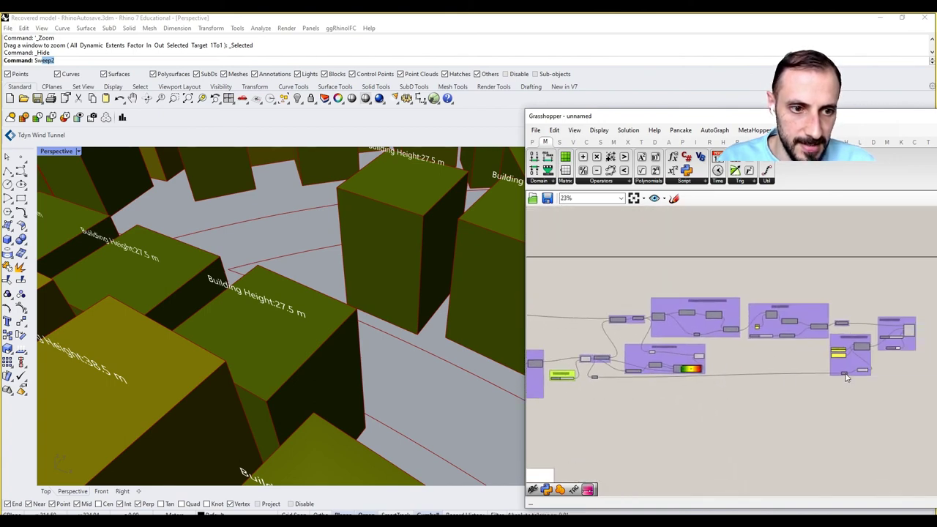
{"action": "left_click_drag", "start_coordinate": [847, 376], "coordinate": [848, 383]}
{"action": "left_click_drag", "start_coordinate": [689, 360], "coordinate": [707, 360]}
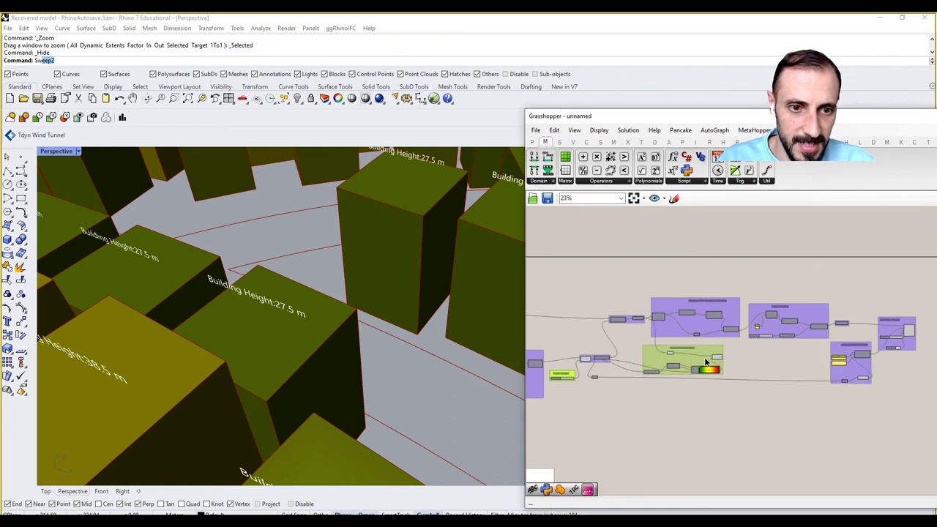
- Change the Color Visualization group's colour to bright green
{"action": "right_click", "coordinate": [697, 357]}
{"action": "mouse_move", "coordinate": [749, 458]}
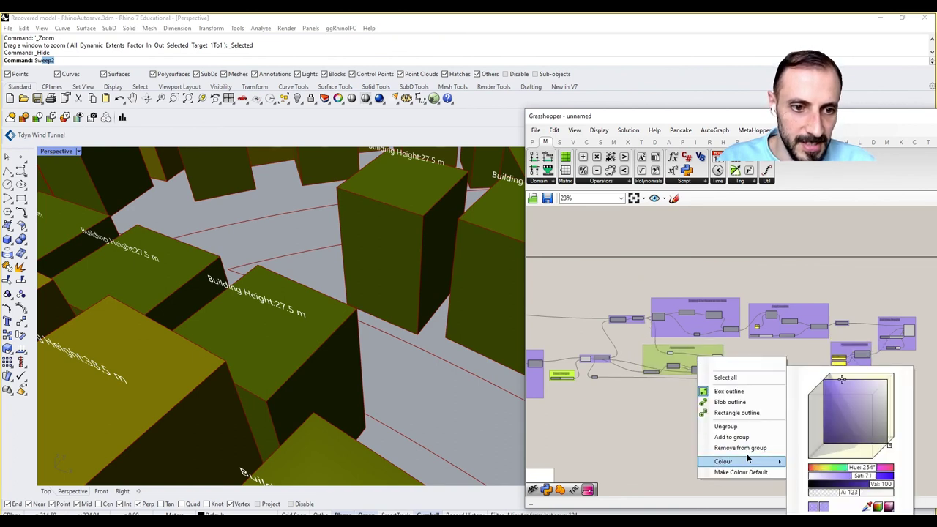
{"action": "left_click_drag", "start_coordinate": [858, 469], "coordinate": [887, 493]}
{"action": "left_click", "coordinate": [644, 425]}
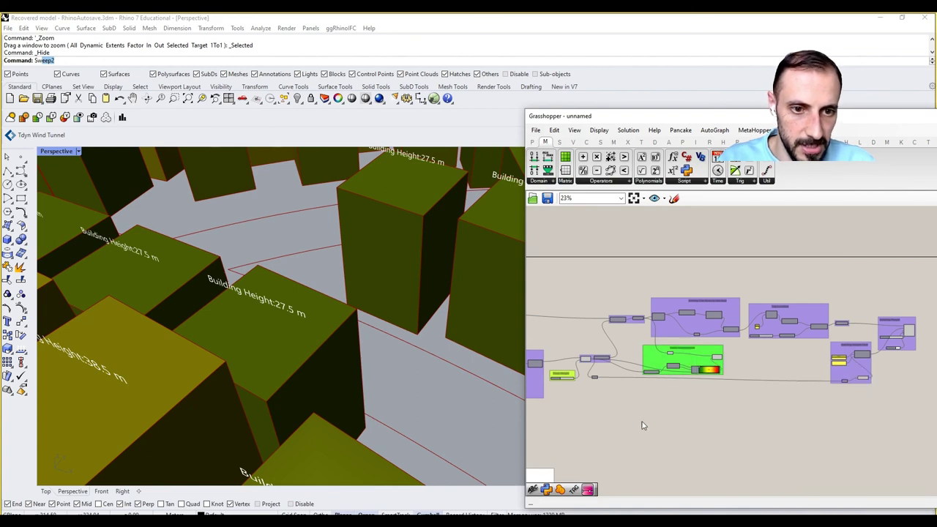
- Turn off the preview of the Brep parameter in the Color Visualization group
{"action": "scroll", "coordinate": [655, 407], "scroll_direction": "down", "scroll_amount": 5}
{"action": "scroll", "coordinate": [370, 334], "scroll_direction": "down", "scroll_amount": 3}
{"action": "scroll", "coordinate": [371, 333], "scroll_direction": "down", "scroll_amount": 3}
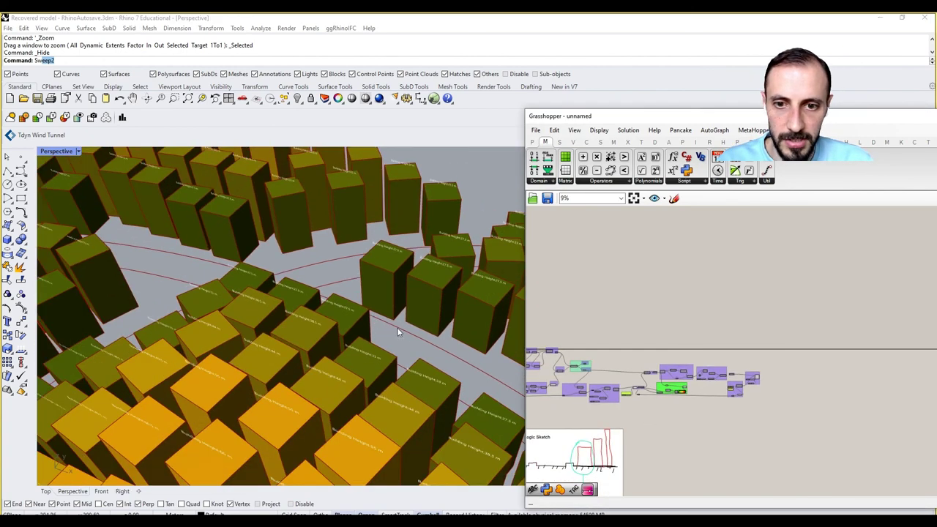
{"action": "scroll", "coordinate": [693, 388], "scroll_direction": "up", "scroll_amount": 6}
{"action": "right_click", "coordinate": [699, 396]}
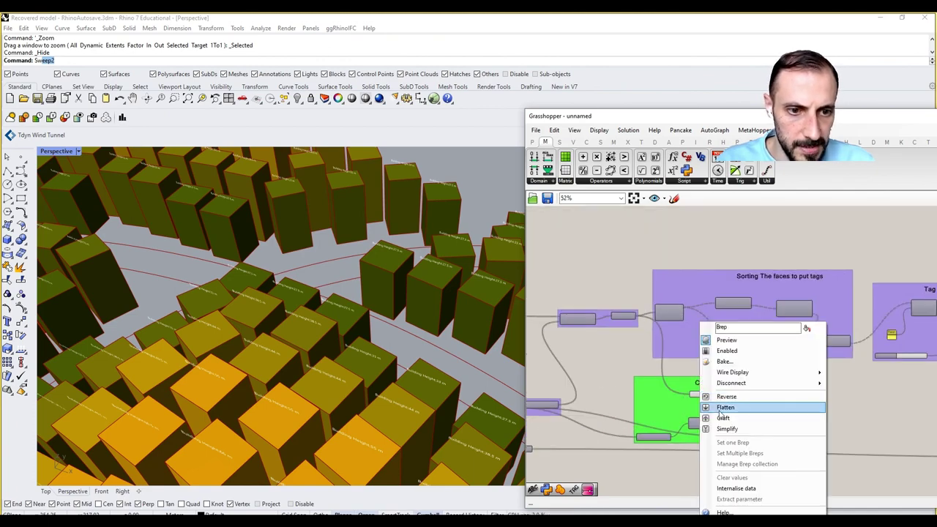
{"action": "left_click", "coordinate": [721, 339]}
{"action": "scroll", "coordinate": [373, 360], "scroll_direction": "down", "scroll_amount": 5}
{"action": "scroll", "coordinate": [375, 360], "scroll_direction": "down", "scroll_amount": 3}
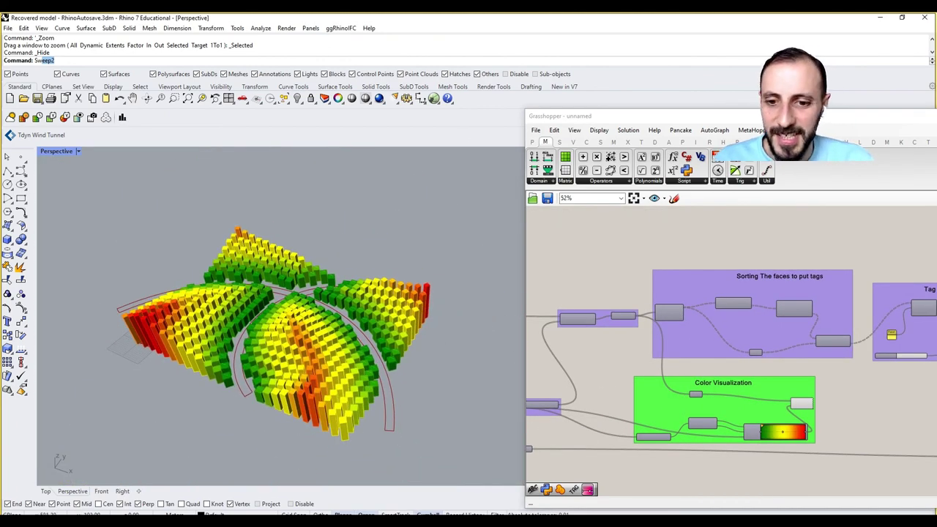